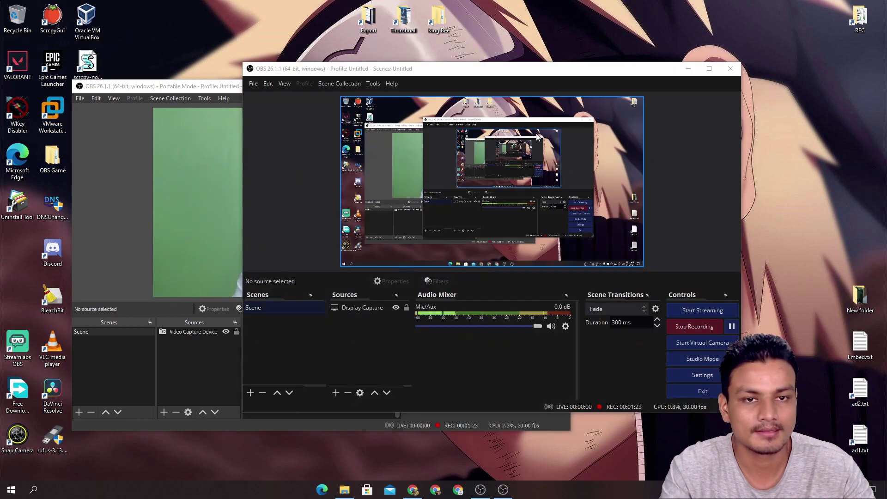
- Rearrange the two running OBS windows so the OBS shortcuts on the desktop are uncovered
{"action": "left_click_drag", "start_coordinate": [550, 68], "coordinate": [608, 71]}
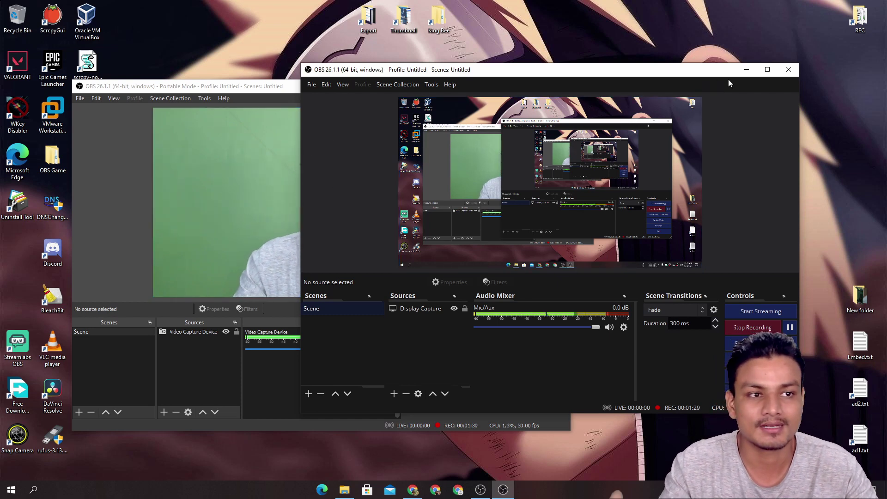
{"action": "left_click", "coordinate": [746, 69]}
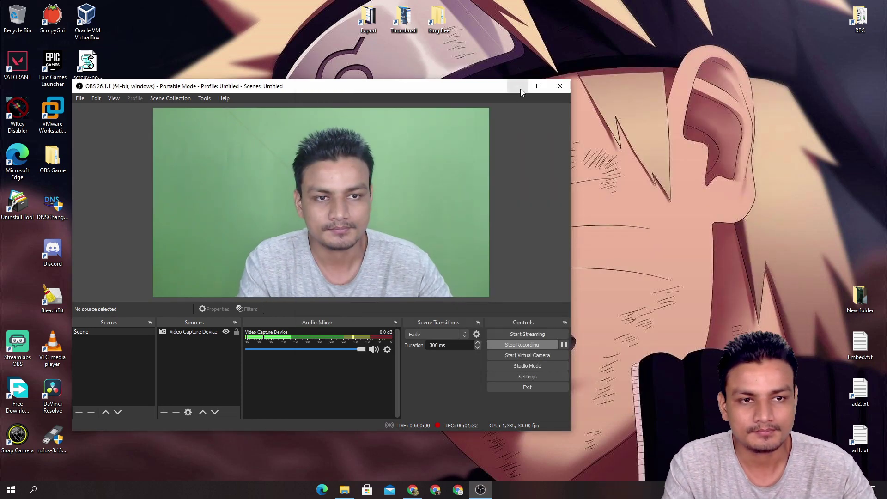
{"action": "left_click", "coordinate": [518, 87]}
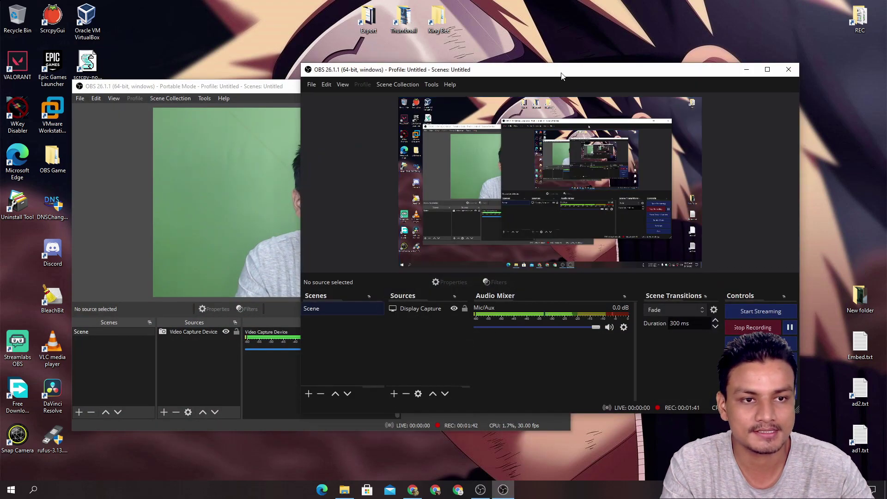
{"action": "left_click_drag", "start_coordinate": [562, 75], "coordinate": [629, 207]}
{"action": "left_click_drag", "start_coordinate": [329, 91], "coordinate": [322, 233]}
- Launch another OBS instance from the OBS Game desktop shortcut and position its window above the others
{"action": "left_click", "coordinate": [343, 209]}
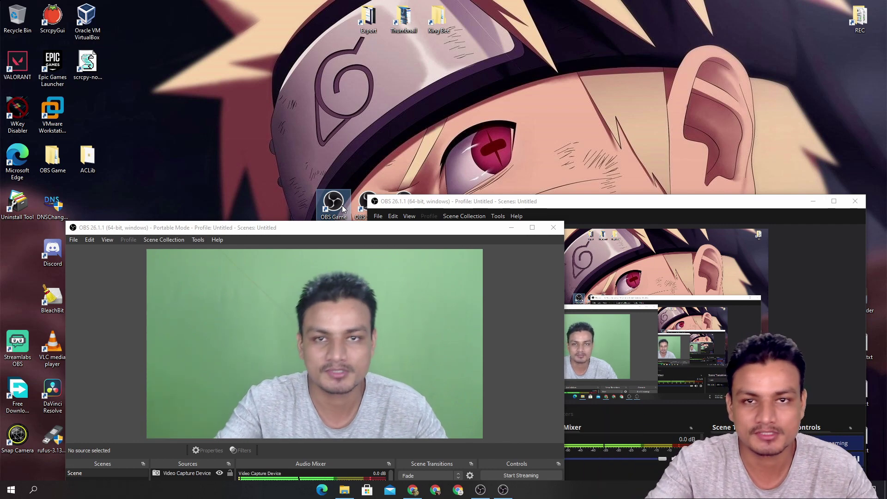
{"action": "double_click", "coordinate": [343, 209]}
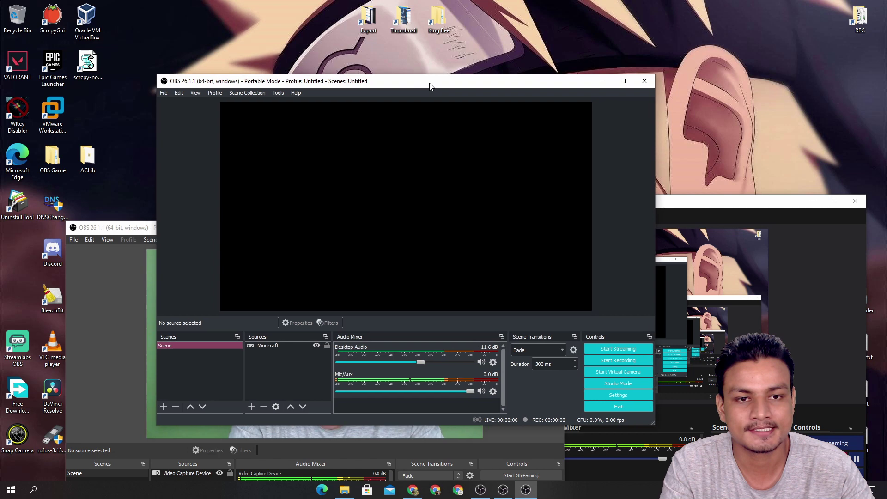
{"action": "left_click_drag", "start_coordinate": [429, 86], "coordinate": [438, 70]}
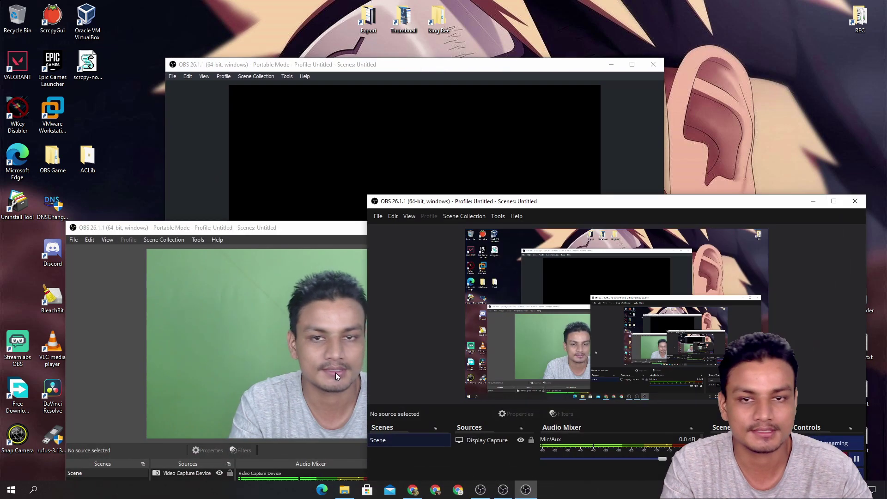
- Start Minecraft and bring the OBS Game window over it to check the game capture preview
{"action": "left_click", "coordinate": [33, 489]}
{"action": "left_click", "coordinate": [11, 489]}
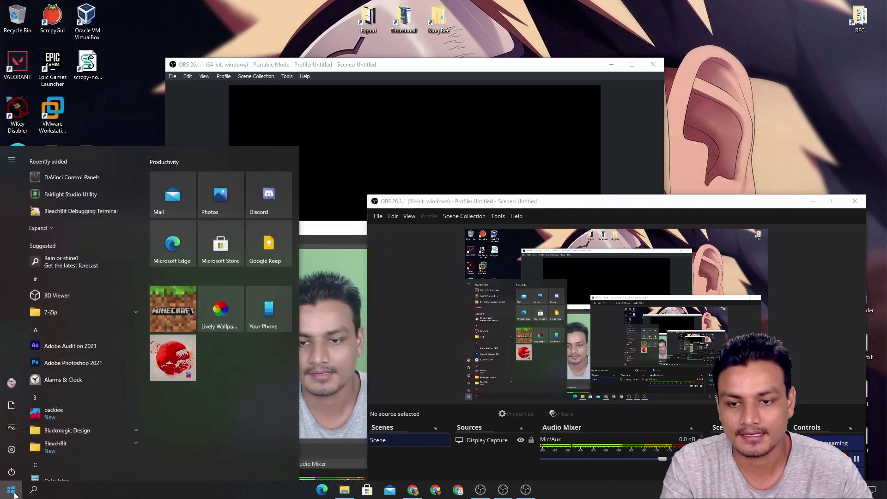
{"action": "left_click", "coordinate": [171, 303]}
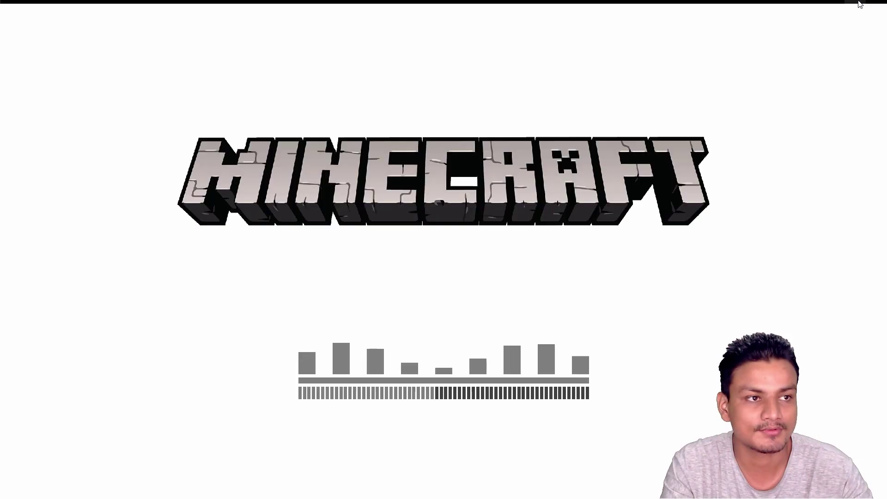
{"action": "left_click", "coordinate": [858, 7]}
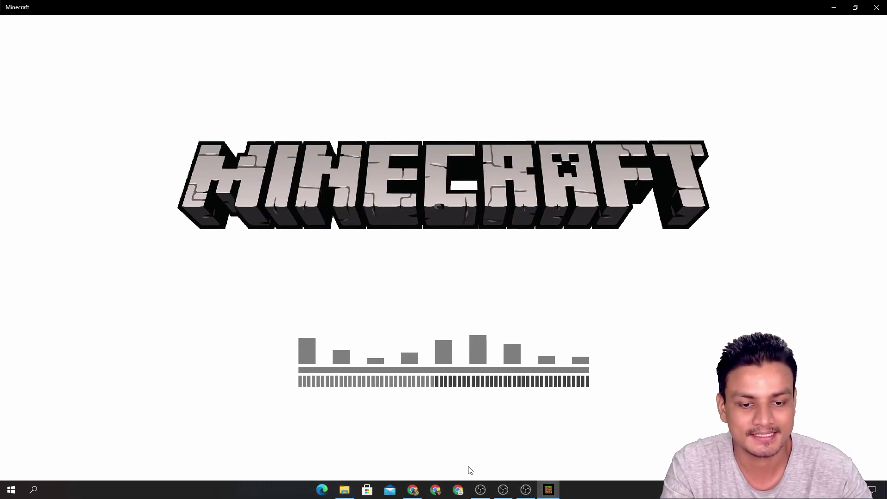
{"action": "left_click", "coordinate": [481, 491]}
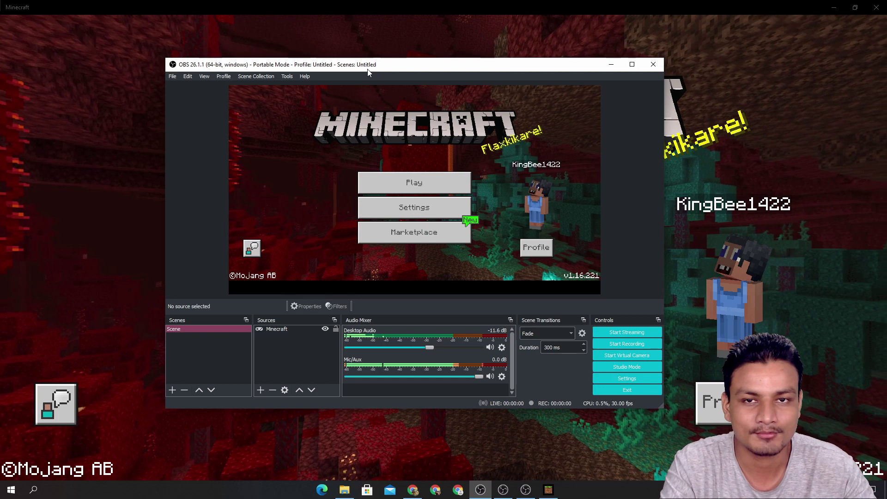
- Close Minecraft and clear all the OBS windows off the desktop
{"action": "left_click", "coordinate": [876, 15]}
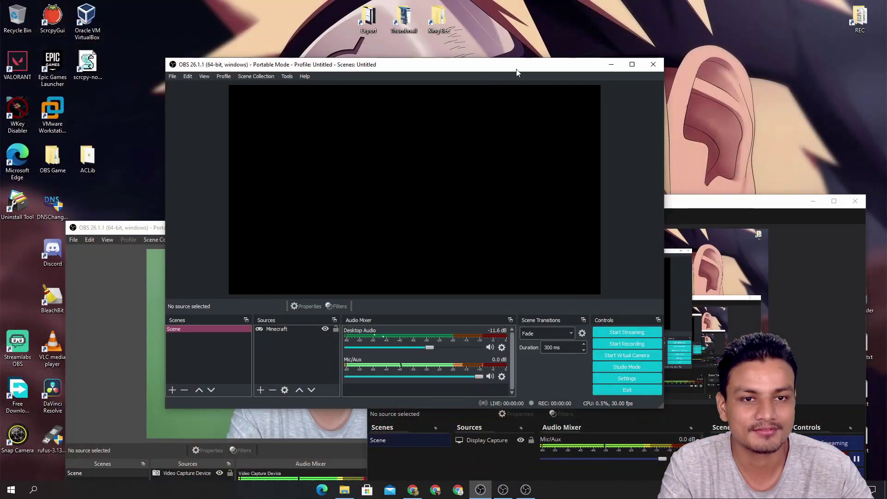
{"action": "left_click_drag", "start_coordinate": [452, 67], "coordinate": [464, 72]}
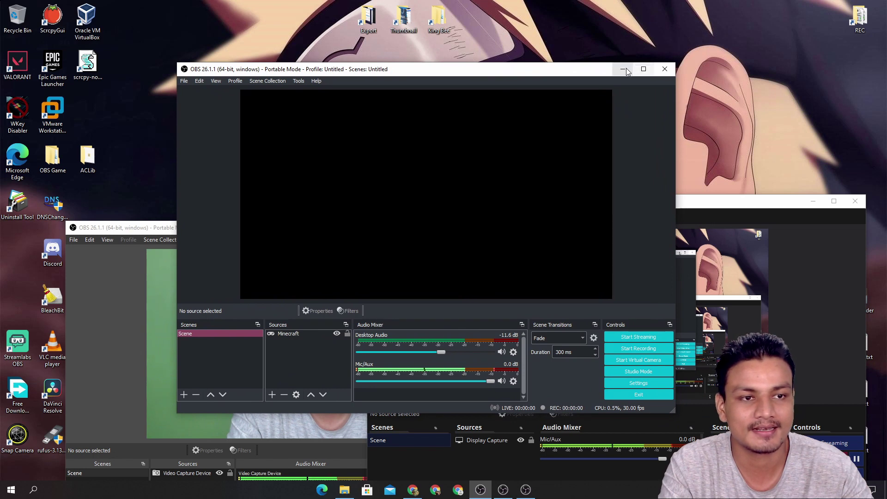
{"action": "left_click", "coordinate": [624, 69]}
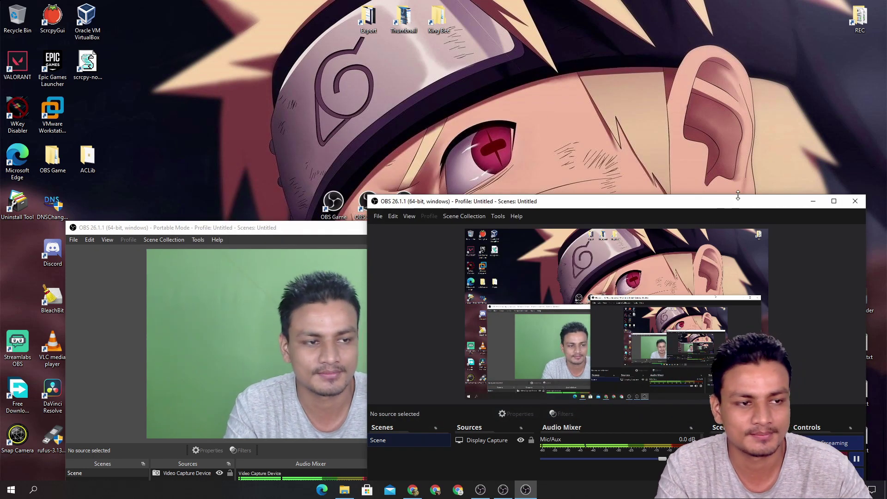
{"action": "left_click", "coordinate": [854, 201]}
{"action": "left_click", "coordinate": [509, 228]}
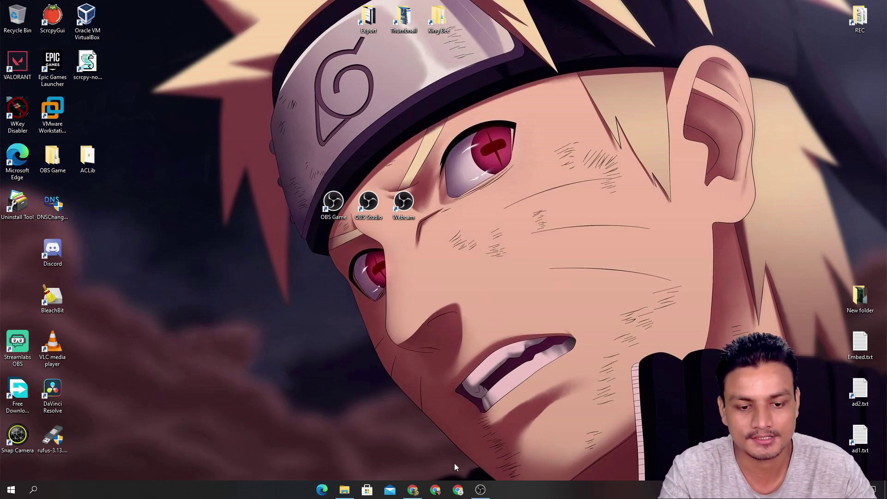
- Download the Windows Zip version of OBS Studio 26.1.1 from the obsproject.com download page in the browser
{"action": "left_click", "coordinate": [414, 488]}
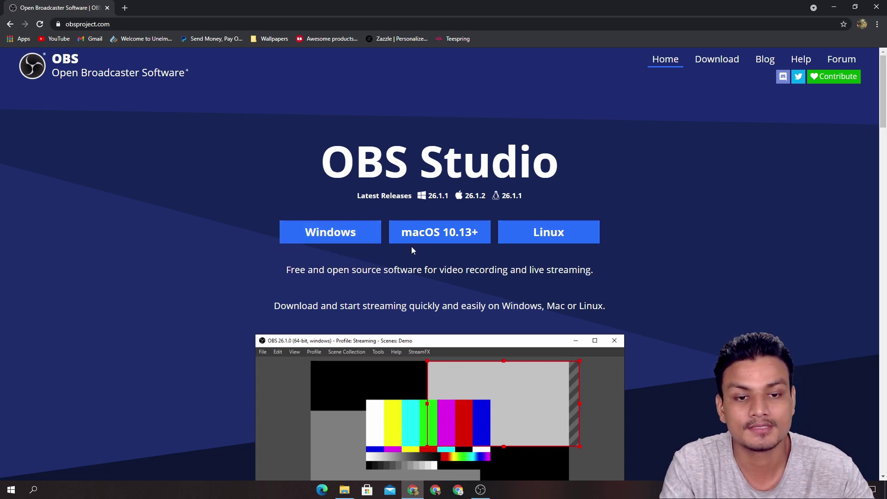
{"action": "left_click", "coordinate": [727, 63]}
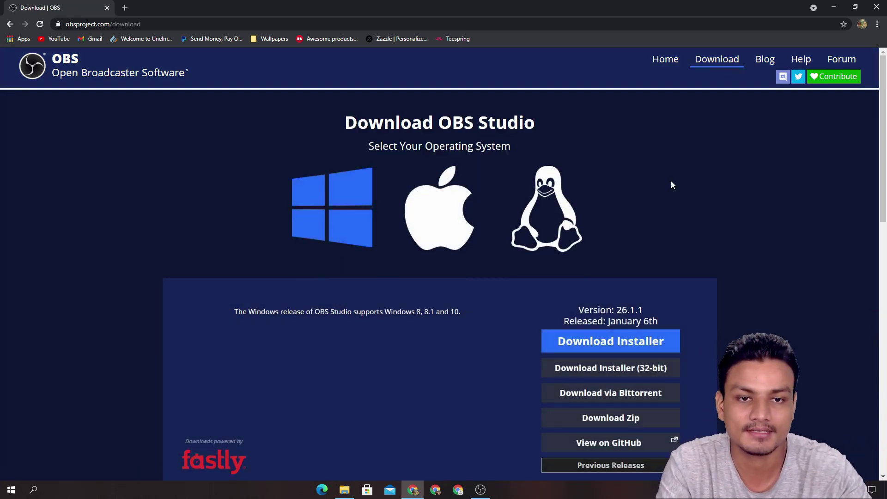
{"action": "scroll", "coordinate": [498, 265], "scroll_direction": "down", "scroll_amount": 3}
{"action": "scroll", "coordinate": [502, 287], "scroll_direction": "up", "scroll_amount": 3}
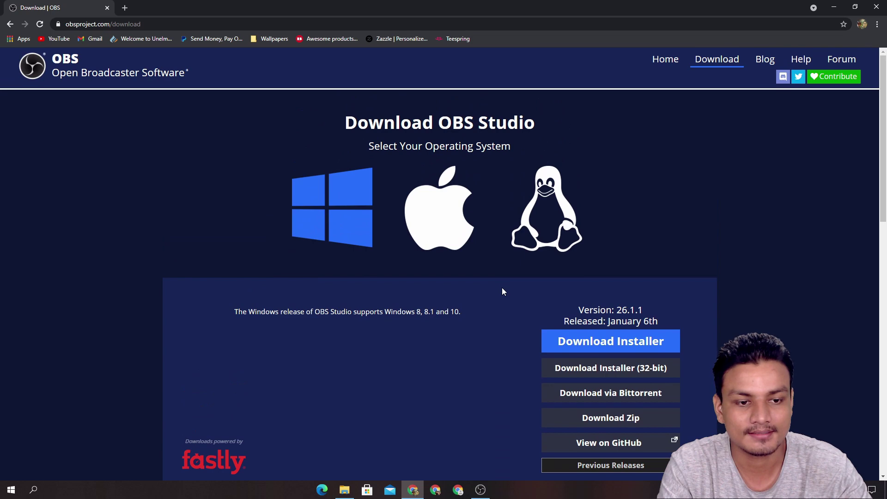
{"action": "scroll", "coordinate": [502, 288], "scroll_direction": "down", "scroll_amount": 2}
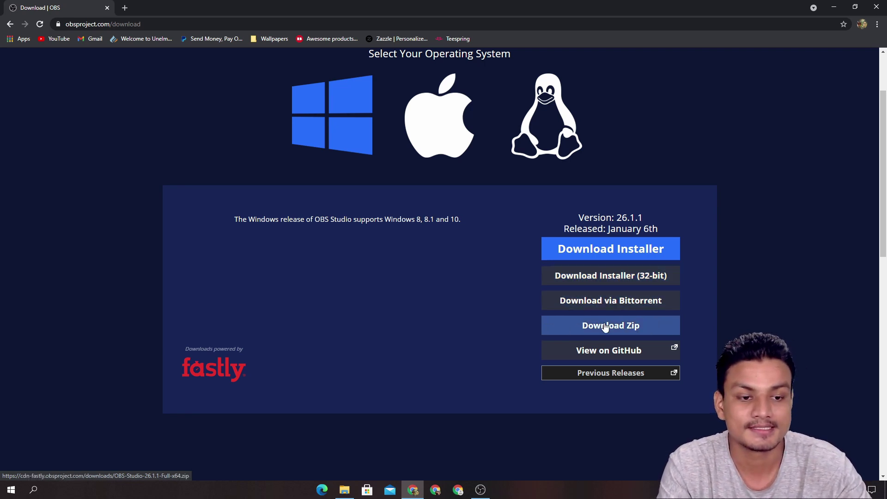
{"action": "left_click", "coordinate": [628, 328]}
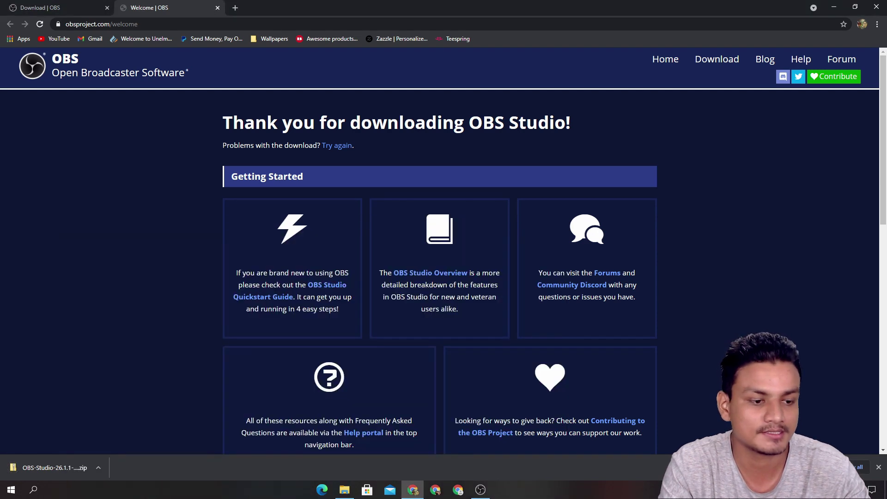
- Minimize the open windows and move OBS-Studio-26.1.1-Full-x64.zip from the Downloads folder to an empty spot on the desktop
{"action": "left_click_drag", "start_coordinate": [578, 204], "coordinate": [476, 107]}
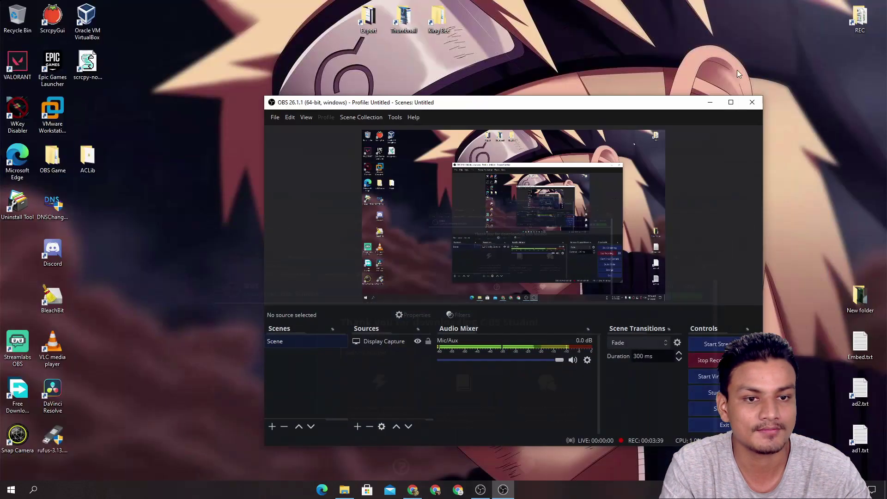
{"action": "left_click", "coordinate": [834, 7]}
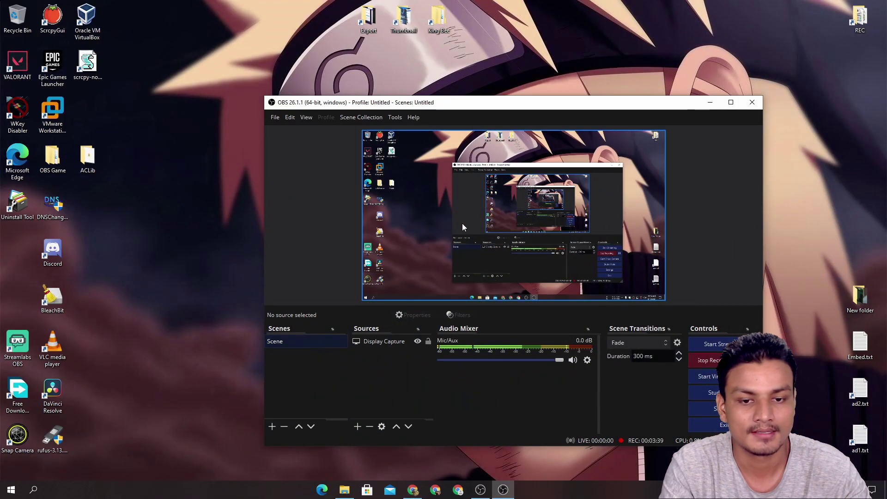
{"action": "left_click", "coordinate": [709, 102]}
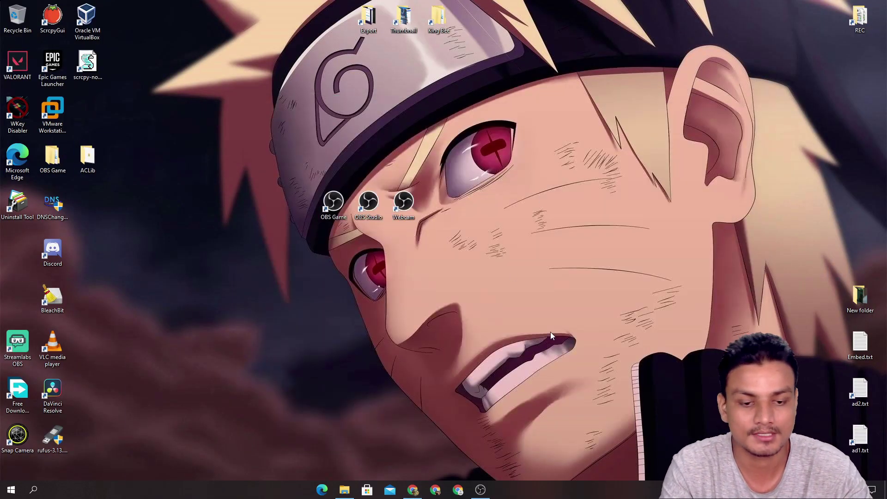
{"action": "left_click", "coordinate": [345, 489]}
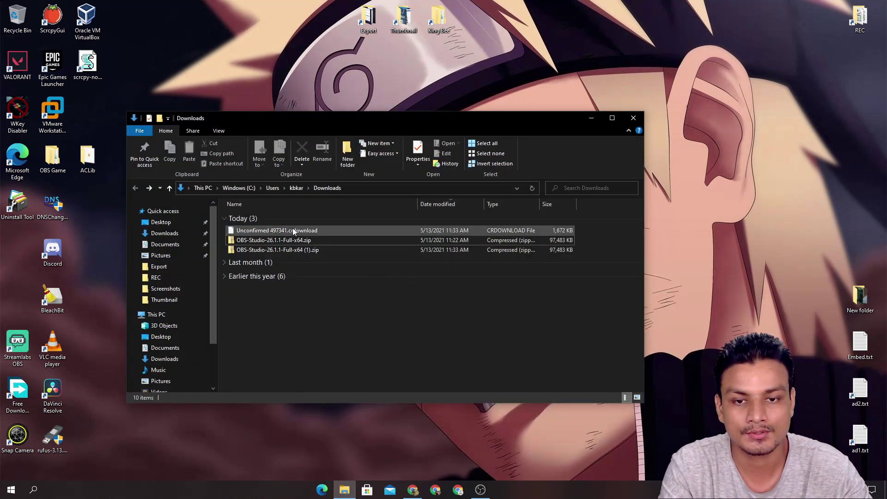
{"action": "left_click", "coordinate": [289, 241]}
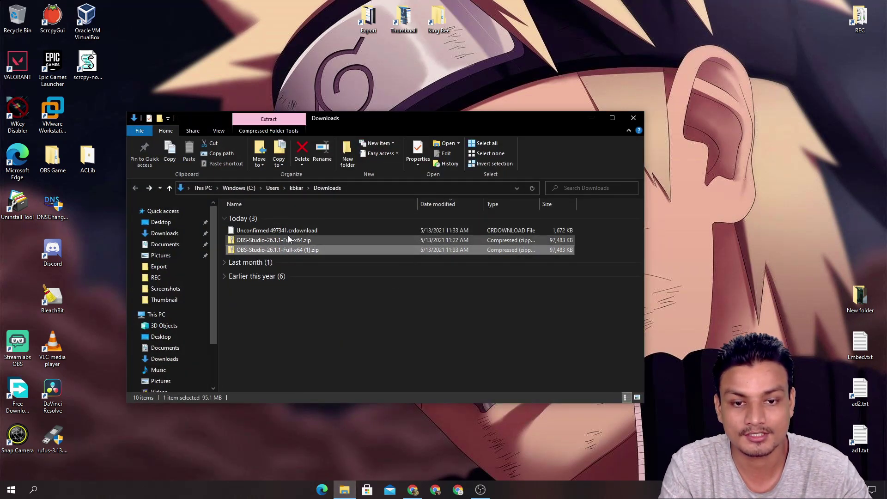
{"action": "left_click_drag", "start_coordinate": [287, 241], "coordinate": [434, 80]}
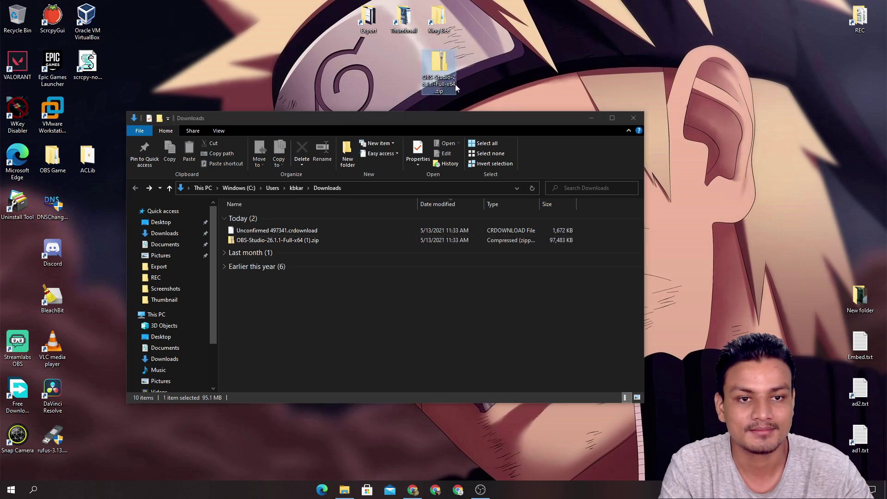
{"action": "left_click", "coordinate": [632, 118]}
{"action": "left_click_drag", "start_coordinate": [508, 220], "coordinate": [508, 219]}
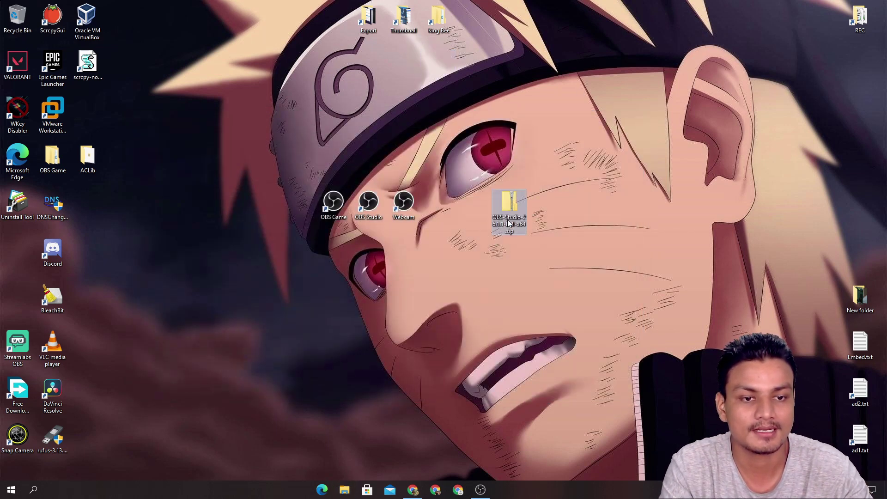
- Extract the OBS Studio zip into its own folder on the desktop with 7-Zip
{"action": "right_click", "coordinate": [509, 218]}
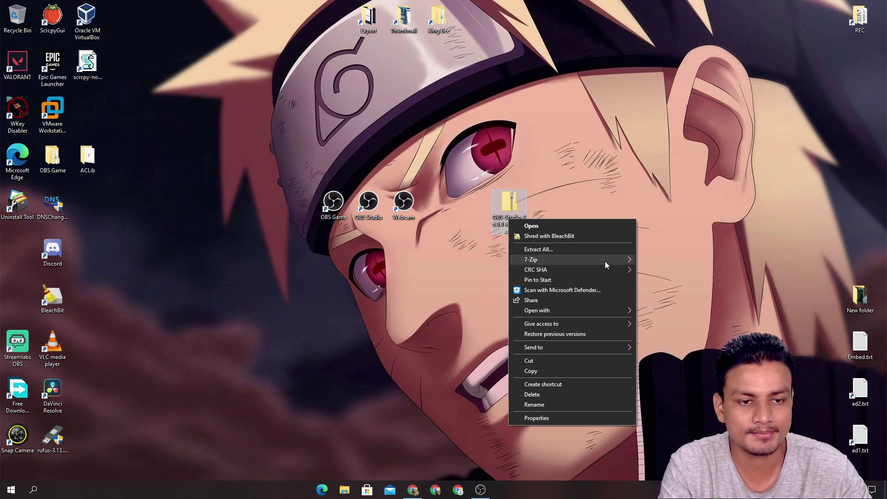
{"action": "mouse_move", "coordinate": [603, 261]}
{"action": "left_click", "coordinate": [729, 298]}
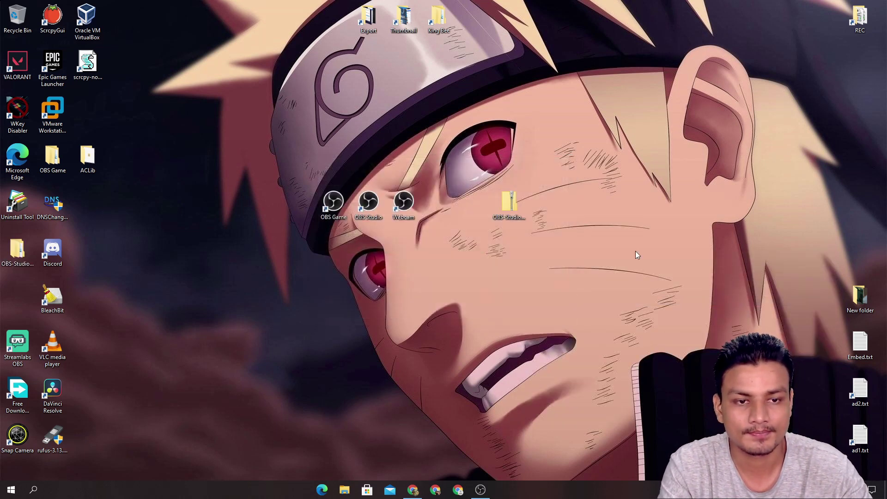
- Move the extracted OBS Studio folder to a free desktop spot and rename it OBS 4
{"action": "left_click_drag", "start_coordinate": [17, 254], "coordinate": [259, 174]}
{"action": "right_click", "coordinate": [259, 174]}
{"action": "left_click", "coordinate": [287, 385]}
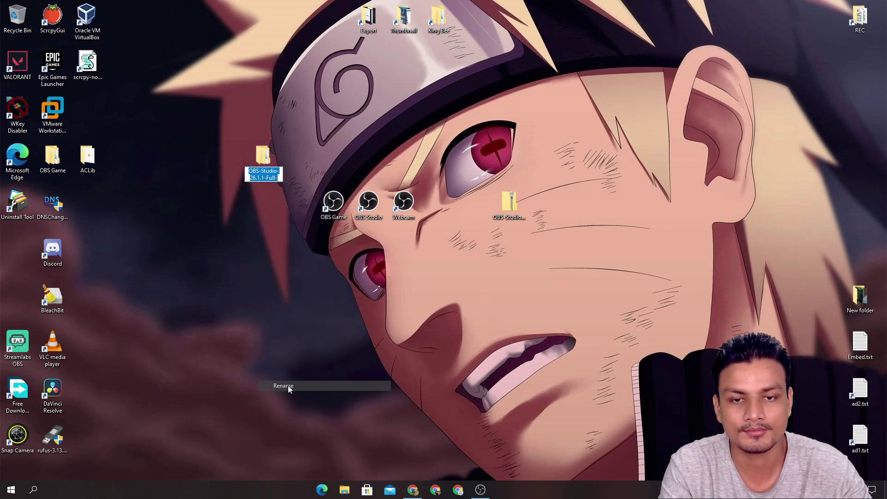
{"action": "type", "text": "OBS 4"}
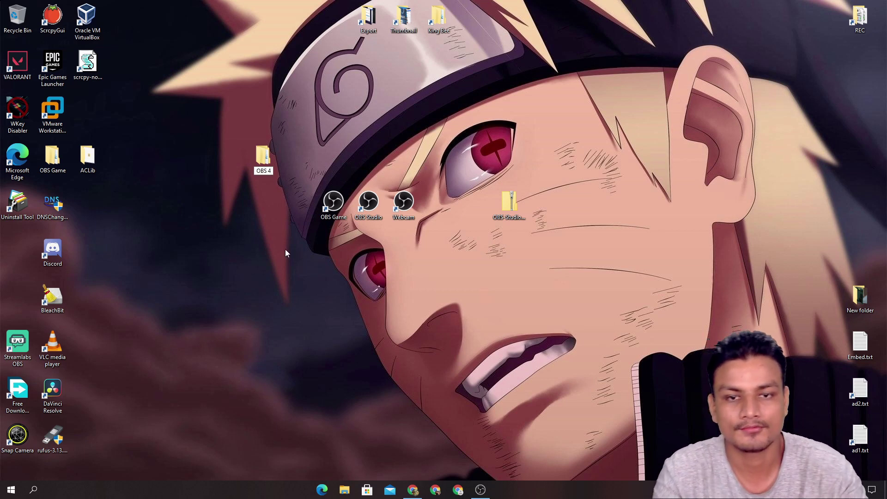
{"action": "key", "text": "Return"}
- Create a desktop shortcut to obs64.exe from the bin\64bit folder inside the OBS 4 folder, and close the folder window
{"action": "double_click", "coordinate": [270, 162]}
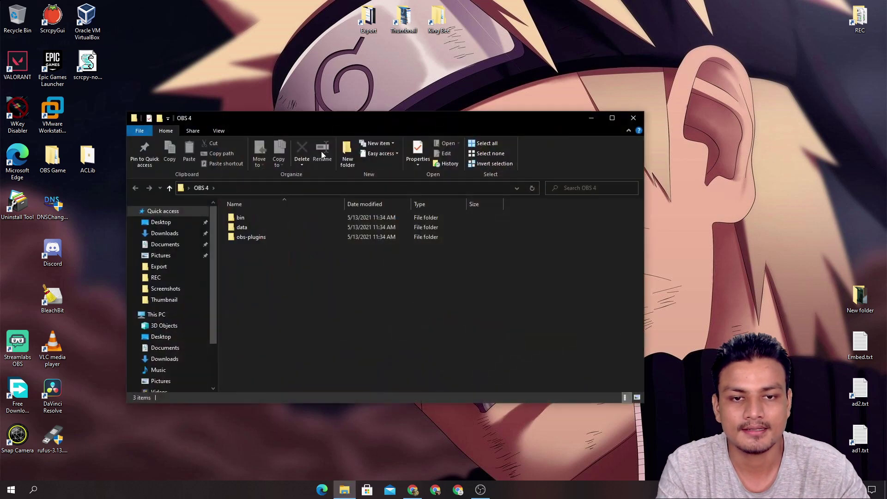
{"action": "double_click", "coordinate": [258, 216]}
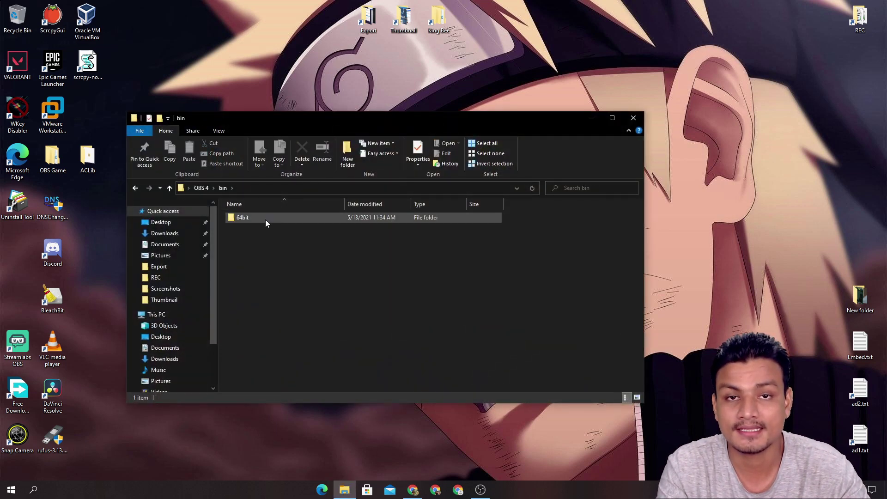
{"action": "double_click", "coordinate": [266, 220]}
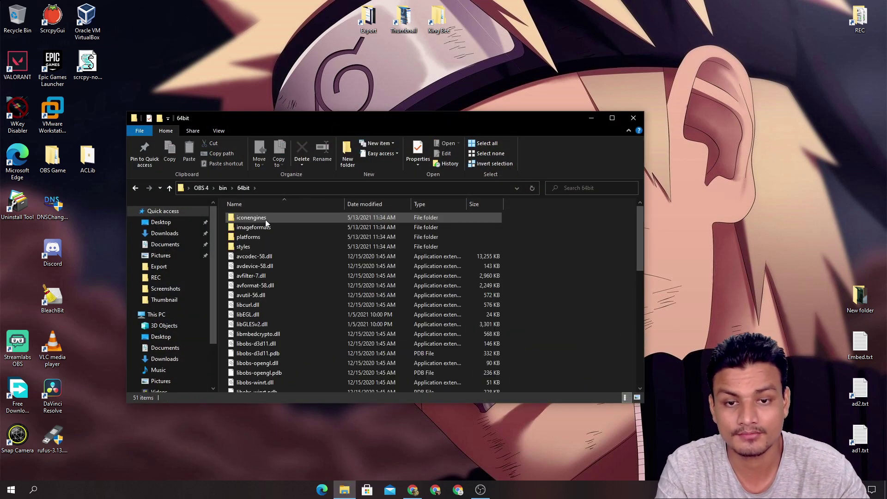
{"action": "scroll", "coordinate": [282, 338], "scroll_direction": "down", "scroll_amount": 3}
{"action": "scroll", "coordinate": [282, 334], "scroll_direction": "down", "scroll_amount": 3}
{"action": "right_click", "coordinate": [271, 340]}
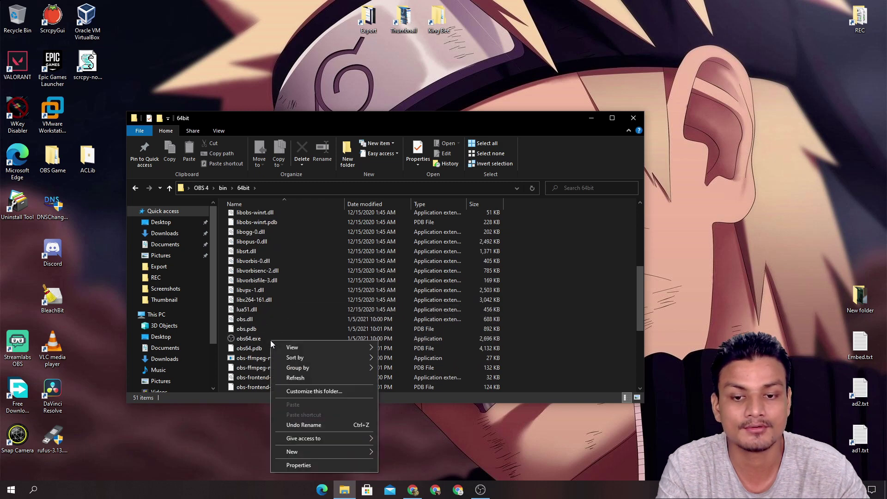
{"action": "right_click", "coordinate": [254, 336]}
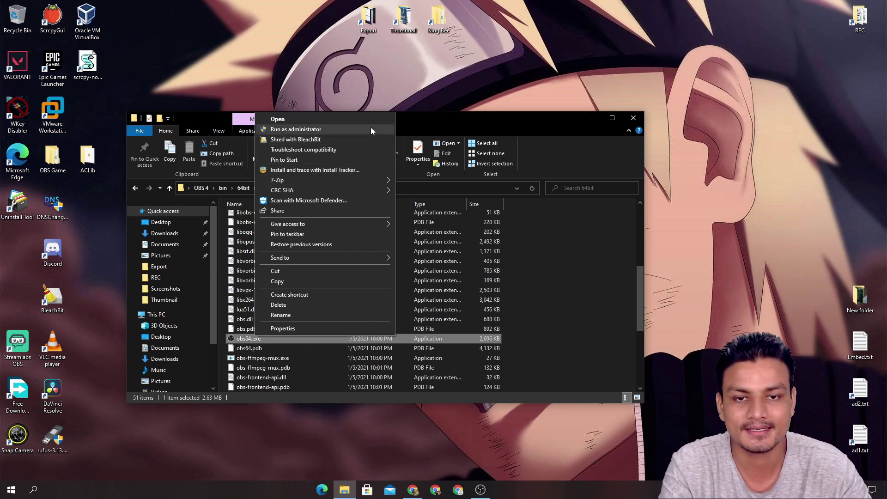
{"action": "mouse_move", "coordinate": [384, 181]}
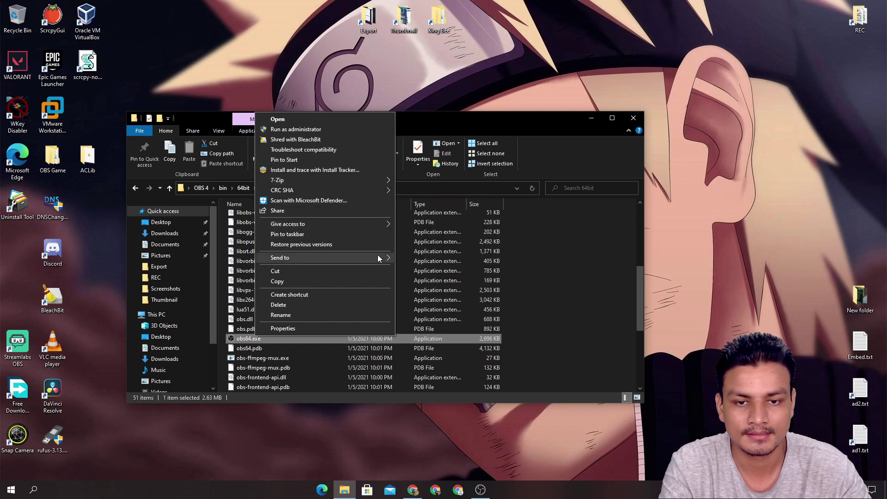
{"action": "mouse_move", "coordinate": [378, 257]}
{"action": "left_click", "coordinate": [456, 279]}
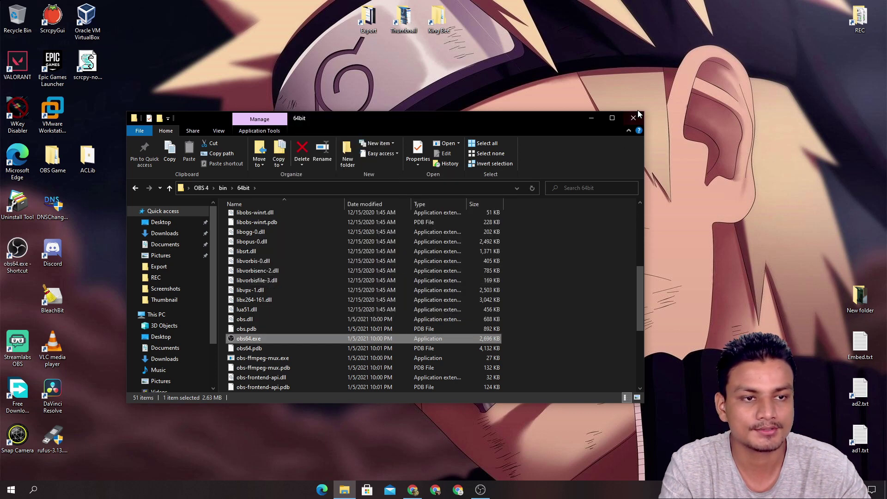
{"action": "left_click", "coordinate": [639, 115]}
- Place the new obs64.exe shortcut beside the Webcam shortcut on the desktop and rename it OBS 4
{"action": "left_click_drag", "start_coordinate": [21, 266], "coordinate": [354, 250]}
{"action": "left_click_drag", "start_coordinate": [452, 204], "coordinate": [453, 204]}
{"action": "right_click", "coordinate": [453, 204]}
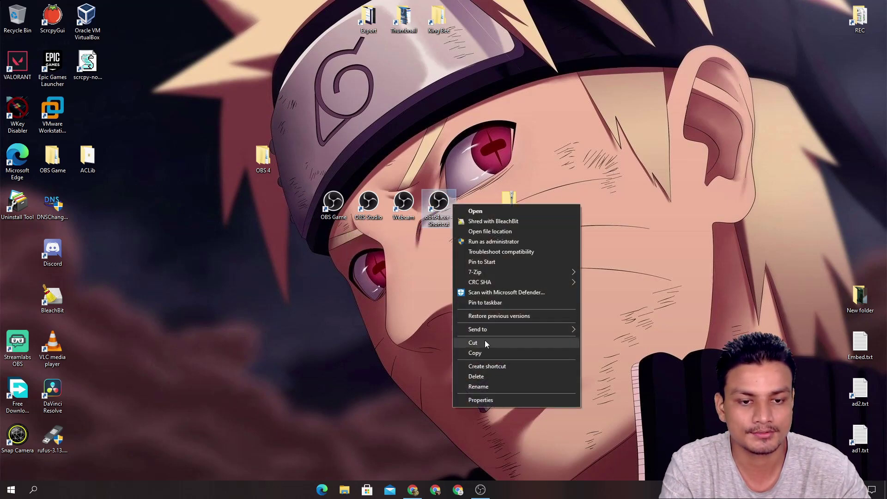
{"action": "left_click", "coordinate": [490, 387]}
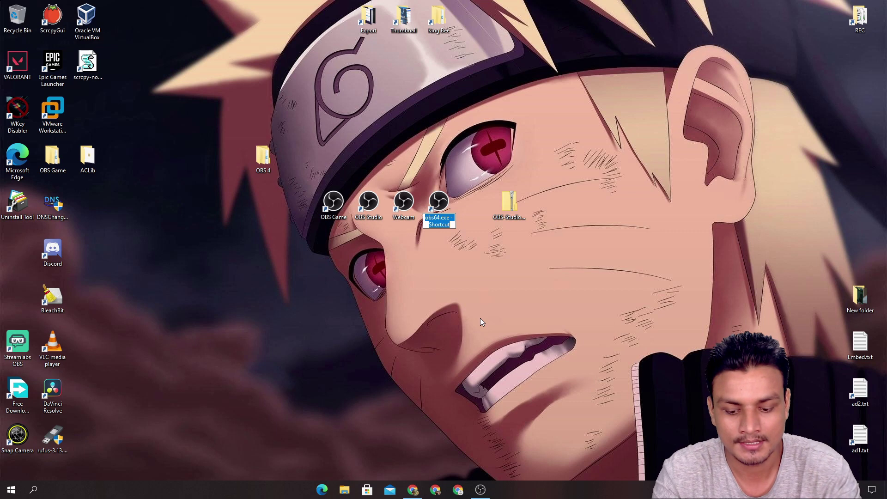
{"action": "type", "text": "OB"}
{"action": "type", "text": "S 4"}
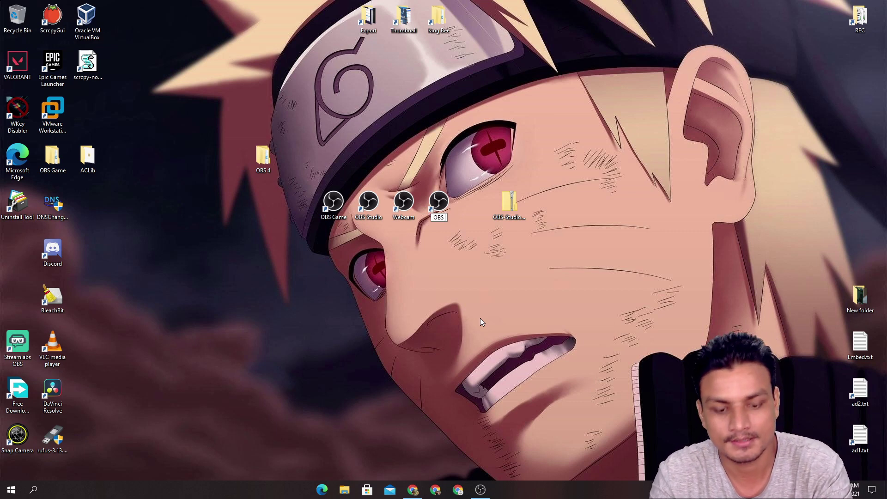
{"action": "key", "text": "Return"}
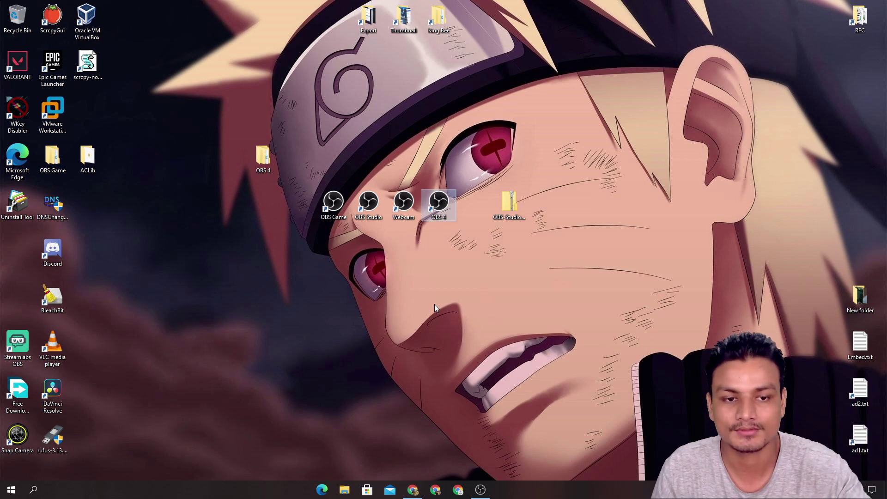
- Move the OBS 4 folder to the free desktop spot beside the Discord icon
{"action": "left_click_drag", "start_coordinate": [325, 236], "coordinate": [482, 211]}
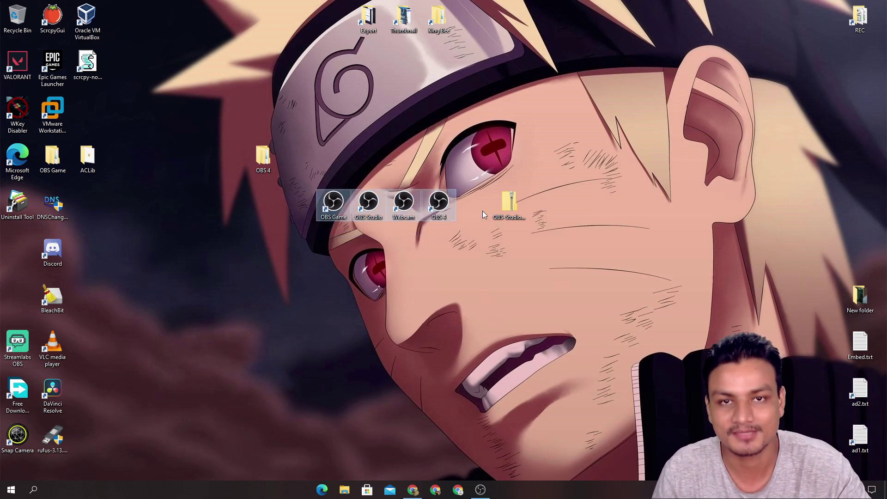
{"action": "left_click", "coordinate": [453, 254]}
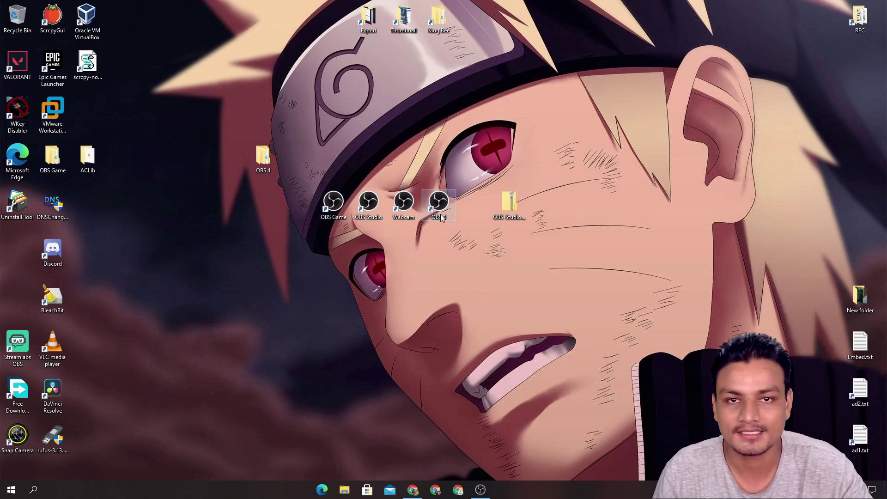
{"action": "left_click_drag", "start_coordinate": [259, 156], "coordinate": [26, 254]}
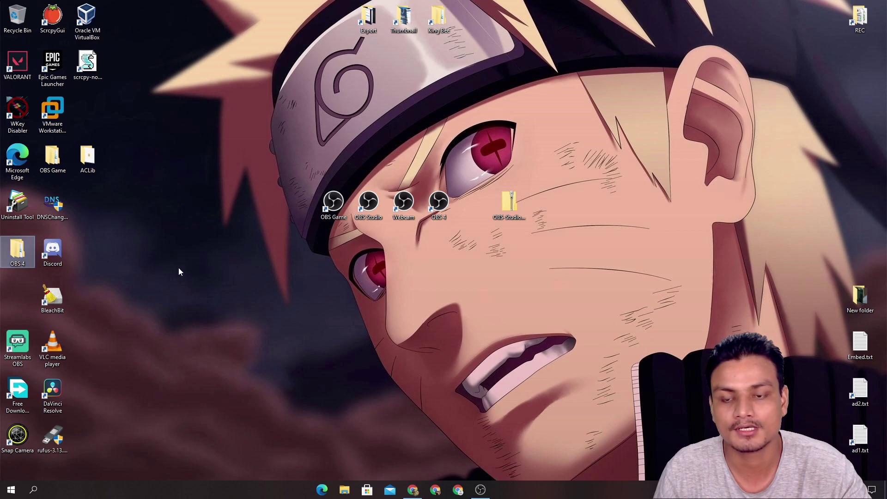
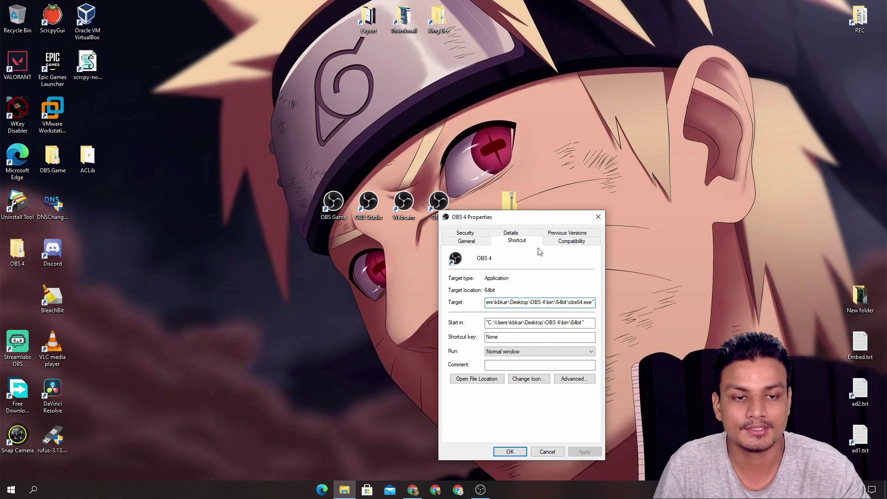
- Try to apply a target for the OBS 4 shortcut with the closing quotation mark after obs64.exe replaced by --portable
{"action": "left_click_drag", "start_coordinate": [520, 221], "coordinate": [408, 152]}
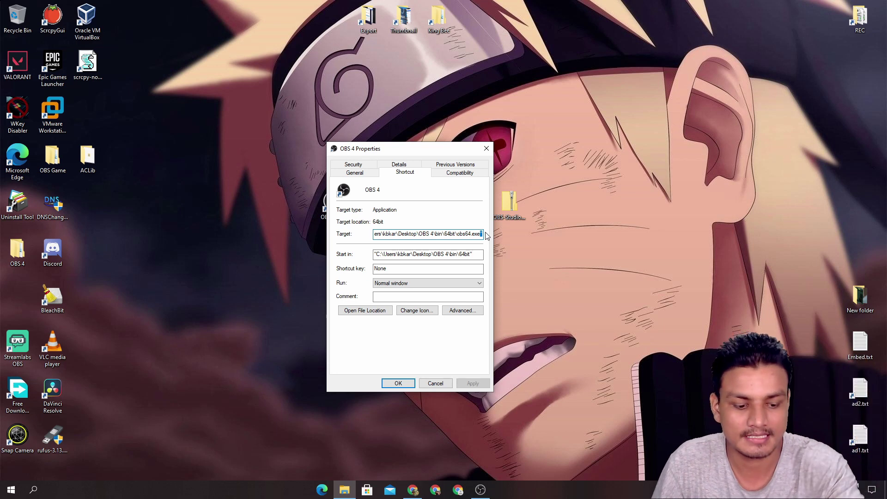
{"action": "key", "text": "BackSpace"}
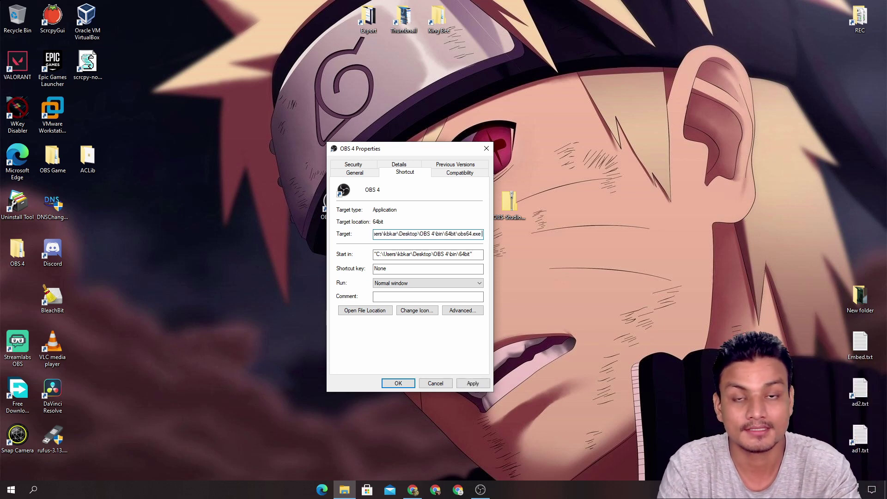
{"action": "type", "text": "-"}
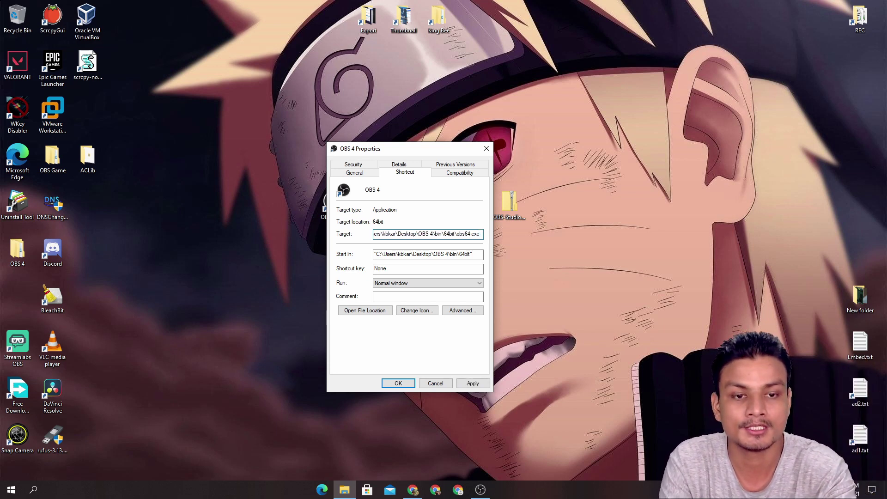
{"action": "type", "text": "-"}
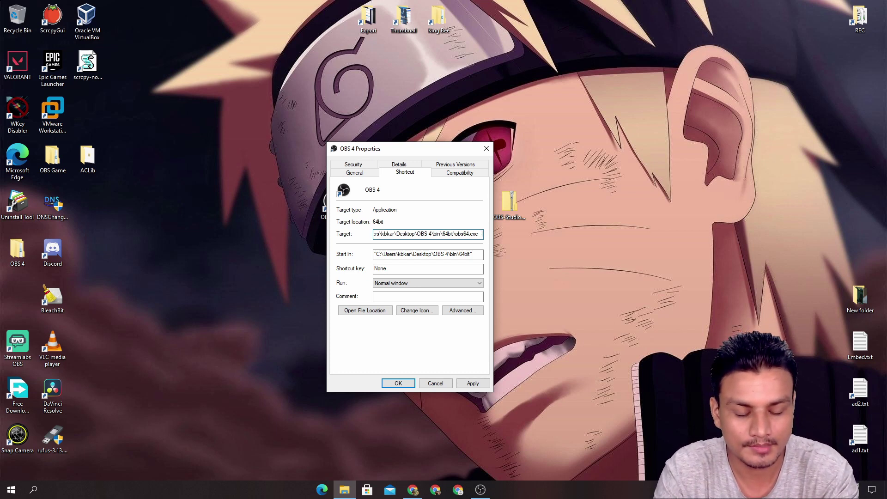
{"action": "type", "text": "port"}
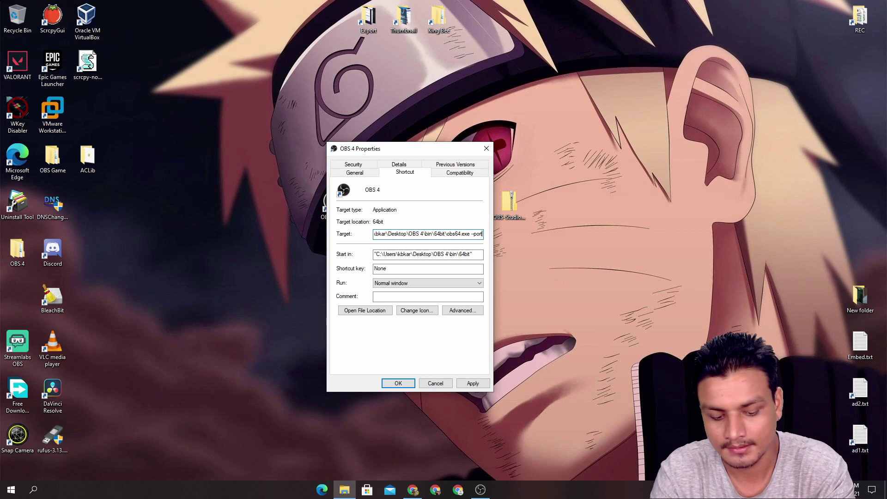
{"action": "type", "text": "able"}
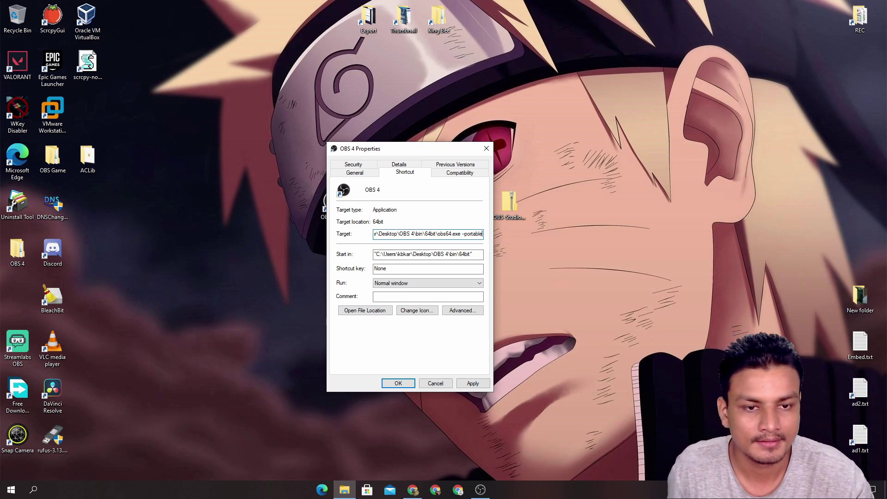
{"action": "left_click", "coordinate": [471, 384]}
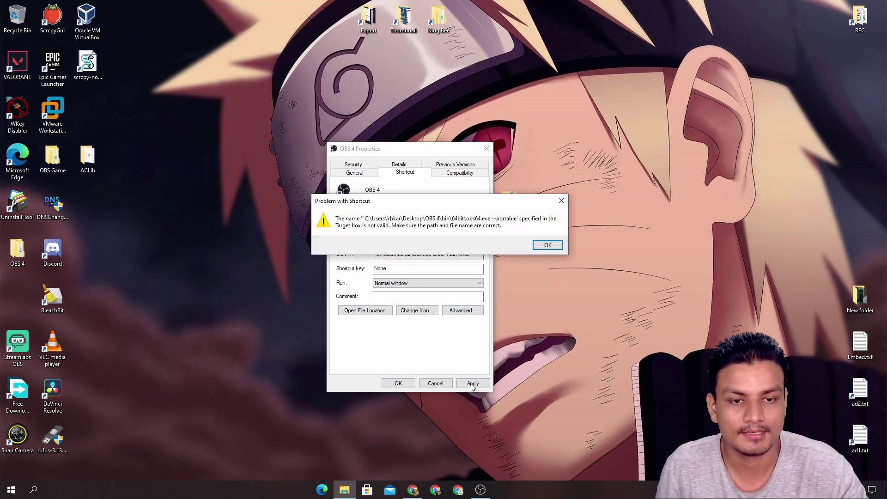
{"action": "left_click", "coordinate": [547, 245]}
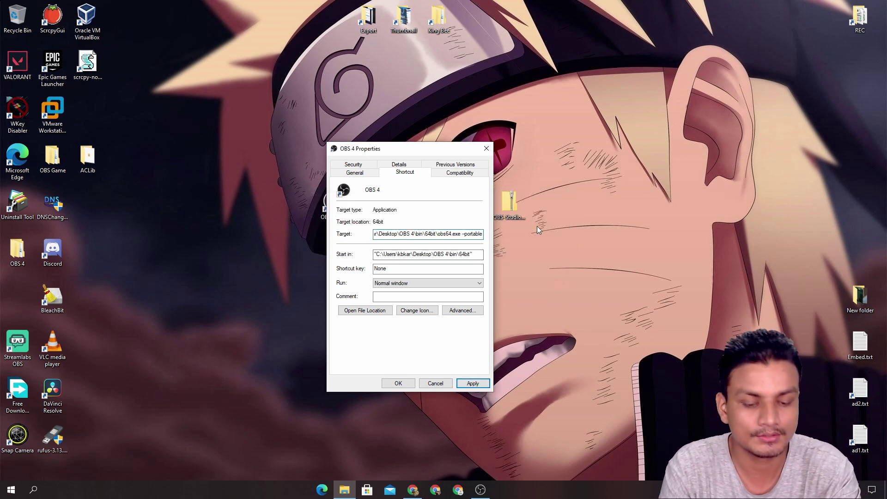
- Insert the closing quotation mark between obs64.exe and --portable in the shortcut's target and save the properties
{"action": "type", "text": "\""}
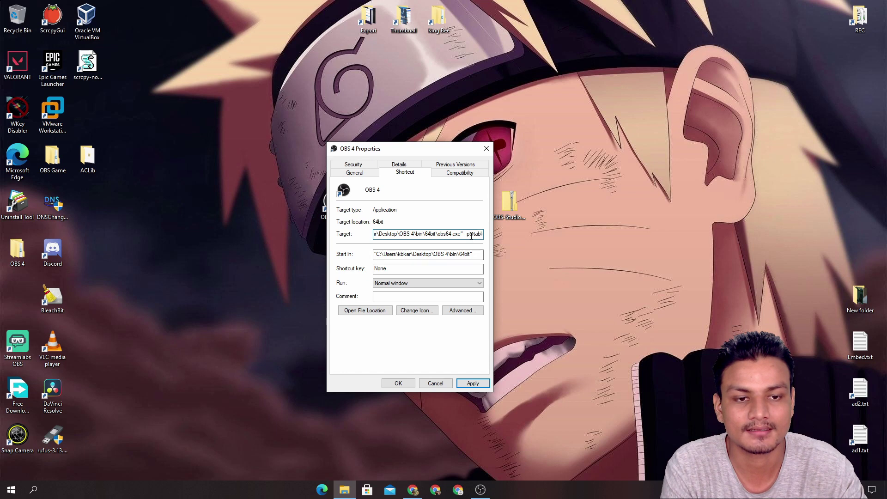
{"action": "left_click", "coordinate": [473, 383]}
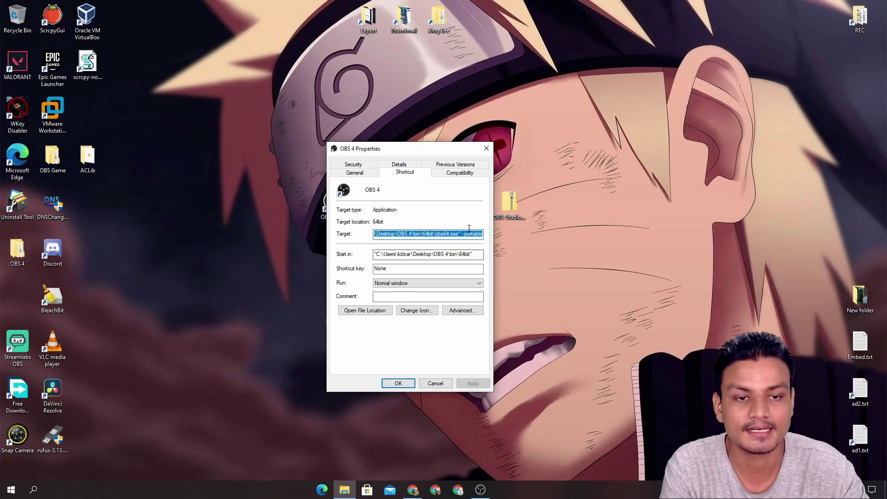
{"action": "left_click", "coordinate": [398, 383]}
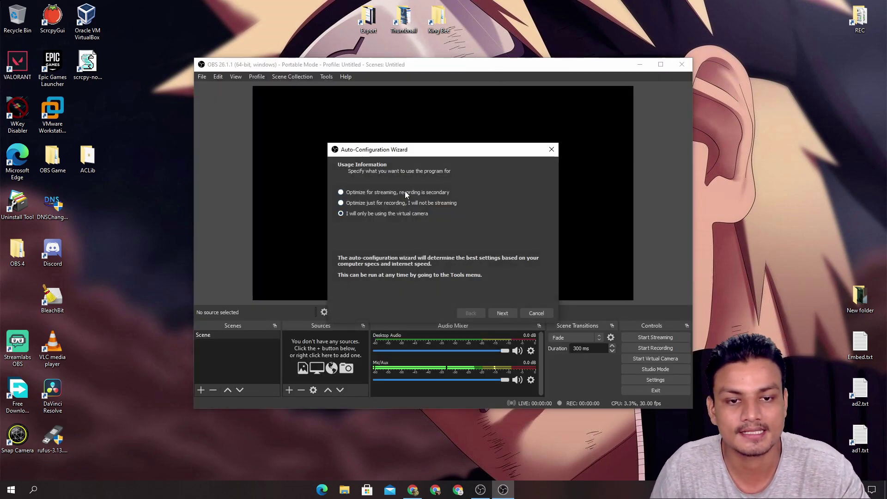
- Cancel the Auto-Configuration Wizard, add a Display Capture source for Display 1 to the scene, and close this OBS instance
{"action": "left_click", "coordinate": [537, 312]}
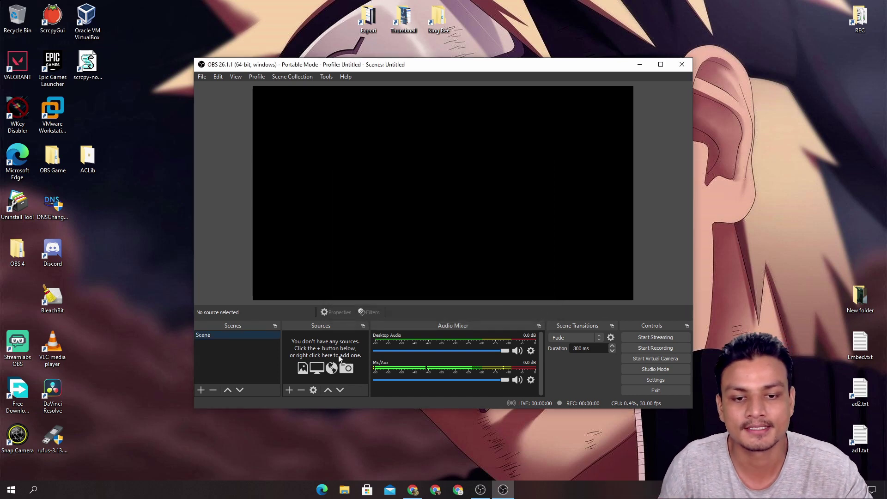
{"action": "left_click", "coordinate": [290, 390]}
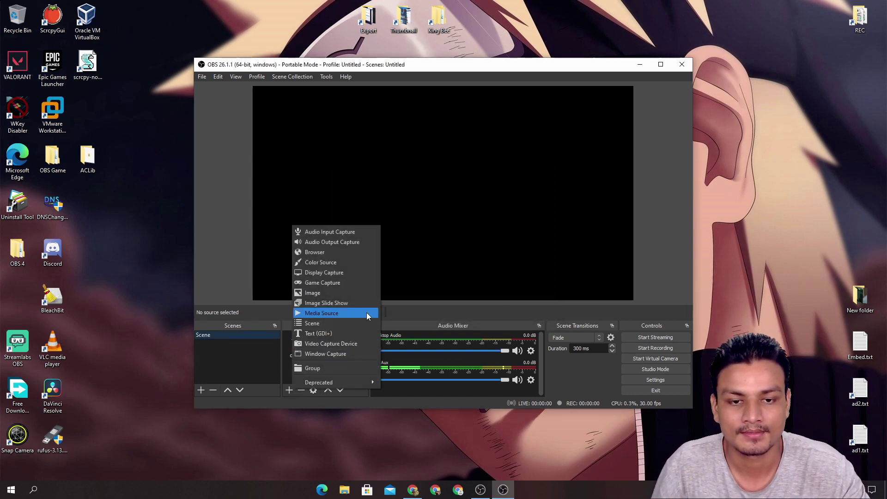
{"action": "left_click", "coordinate": [362, 273]}
{"action": "left_click", "coordinate": [470, 302]}
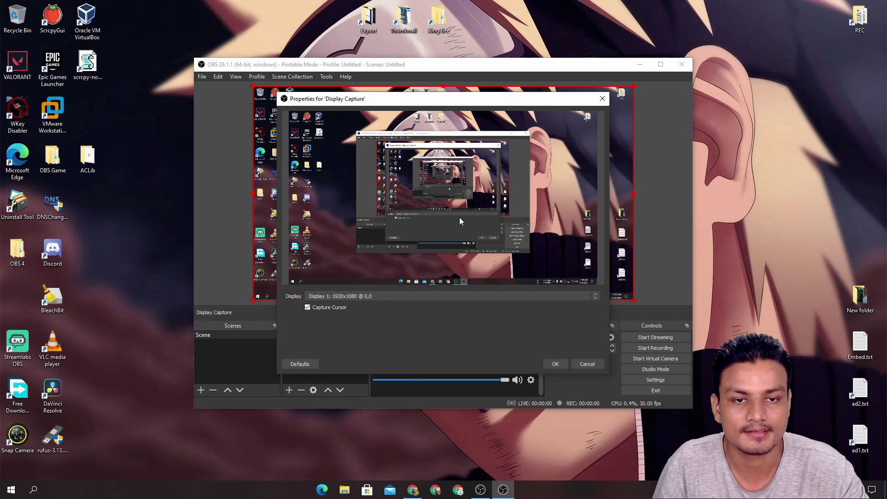
{"action": "left_click", "coordinate": [565, 364]}
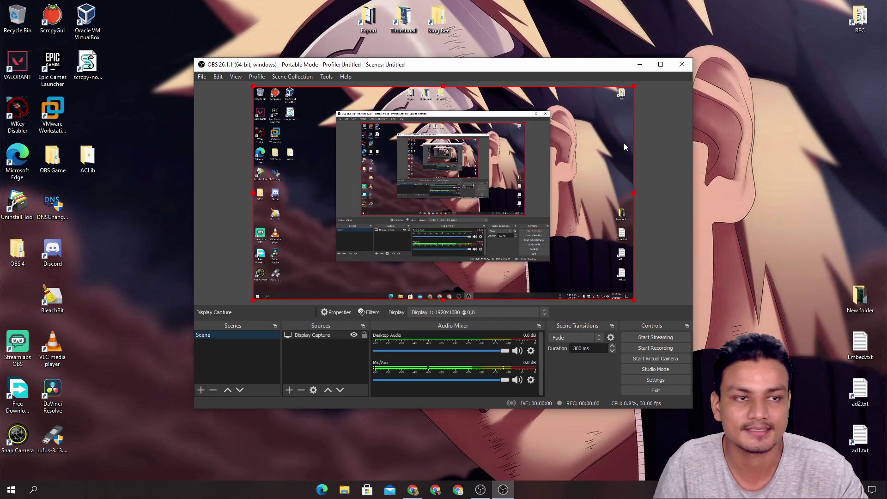
{"action": "left_click", "coordinate": [680, 66]}
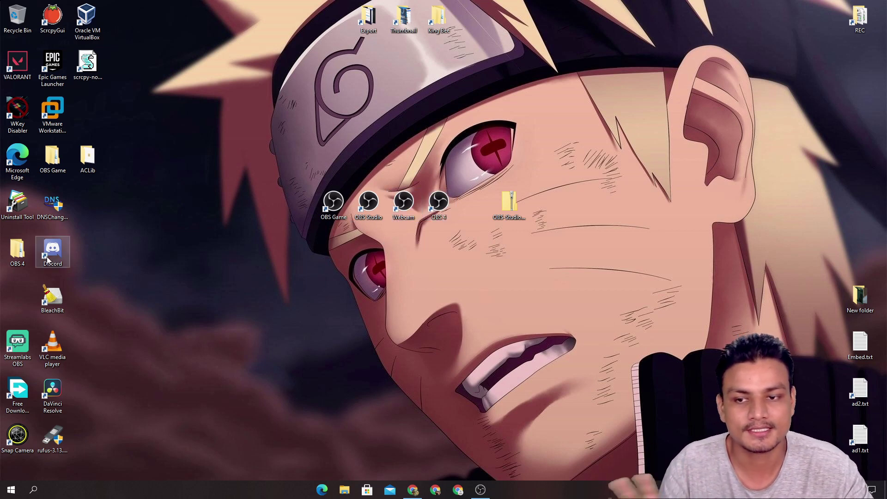
- Move the OBS 4 and OBS Game folders next to each other in an empty area of the desktop
{"action": "left_click_drag", "start_coordinate": [17, 250], "coordinate": [190, 162]}
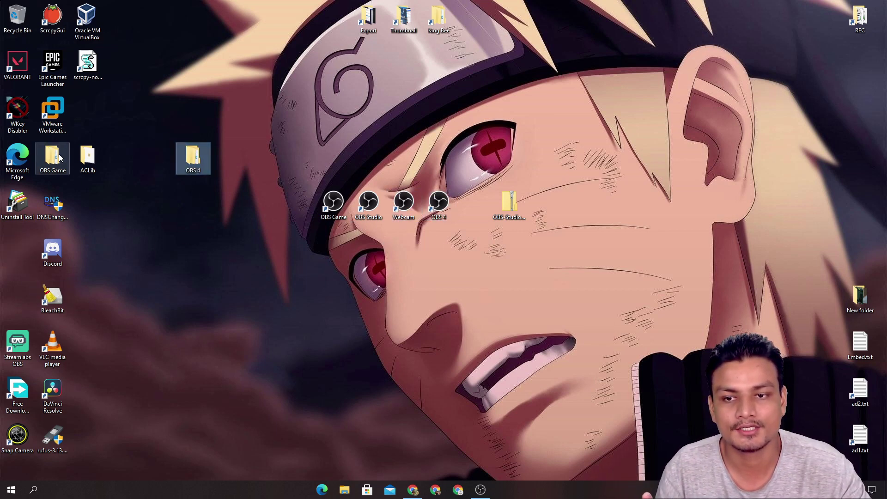
{"action": "left_click_drag", "start_coordinate": [52, 157], "coordinate": [158, 159]}
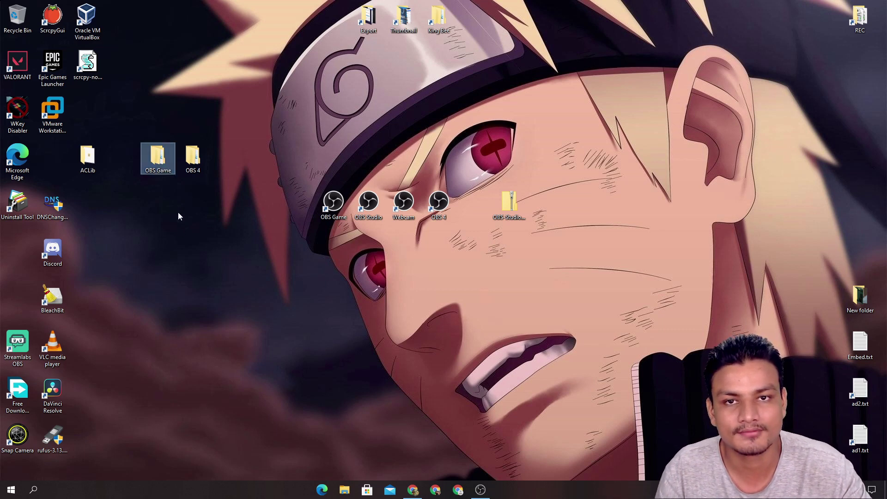
{"action": "left_click_drag", "start_coordinate": [164, 214], "coordinate": [196, 155]}
- Examine the contents of the OBS Studio folder on drive C: in File Explorer and close the window
{"action": "left_click", "coordinate": [344, 490]}
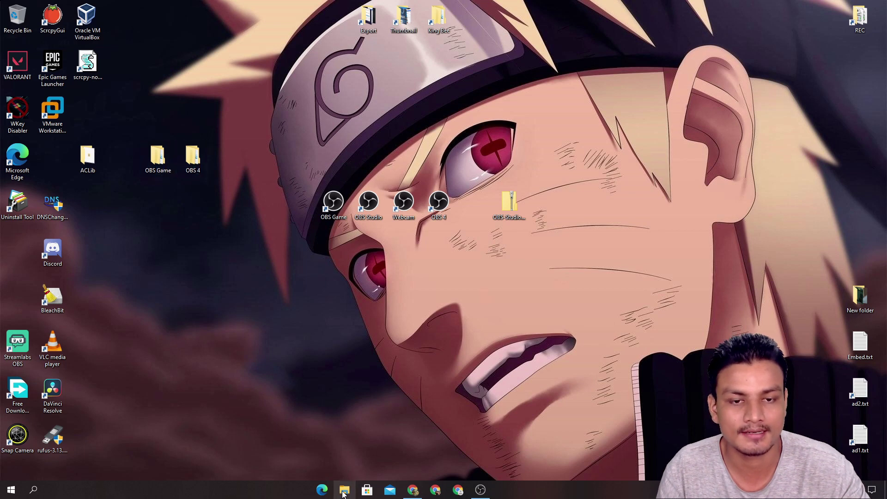
{"action": "scroll", "coordinate": [215, 333], "scroll_direction": "down", "scroll_amount": 2}
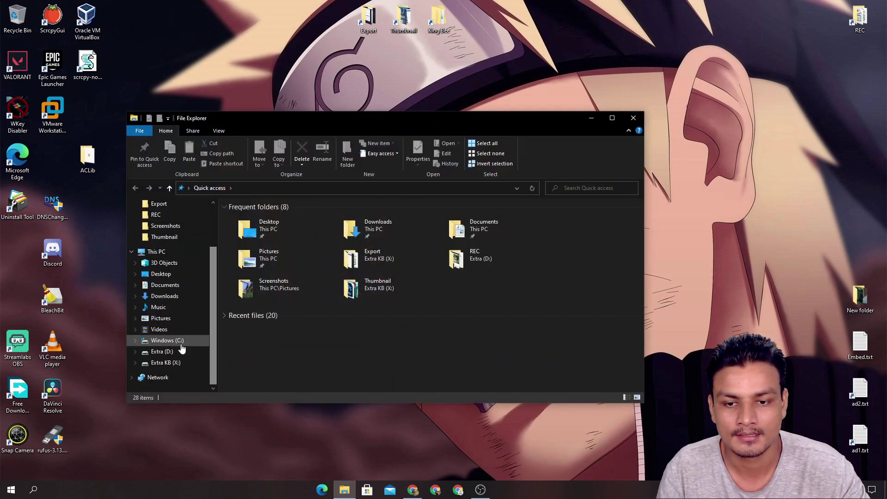
{"action": "left_click", "coordinate": [180, 342]}
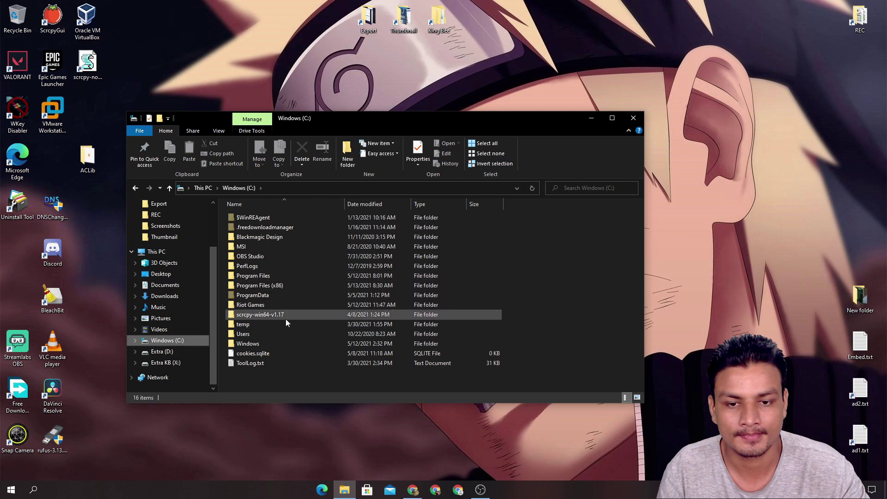
{"action": "left_click", "coordinate": [288, 256]}
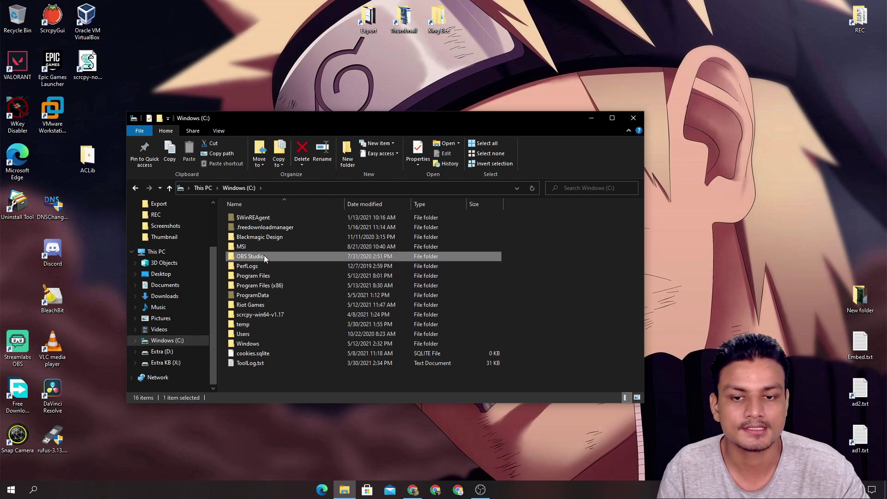
{"action": "double_click", "coordinate": [258, 257]}
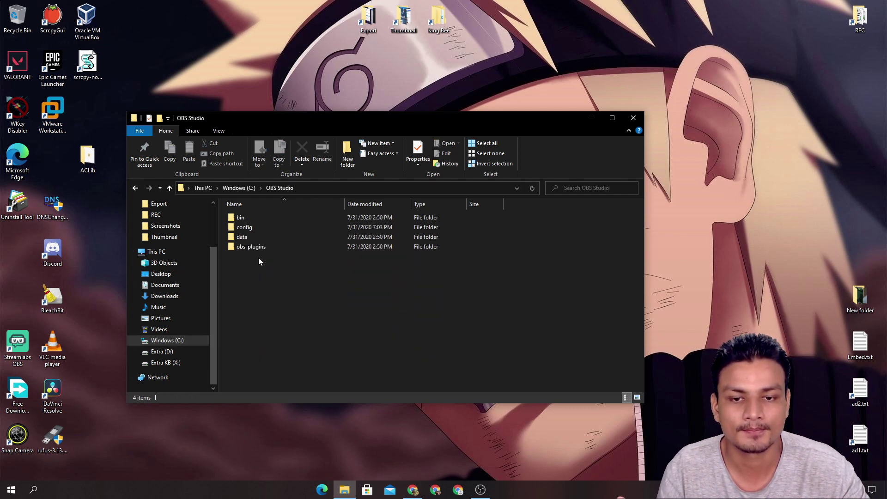
{"action": "left_click", "coordinate": [135, 188]}
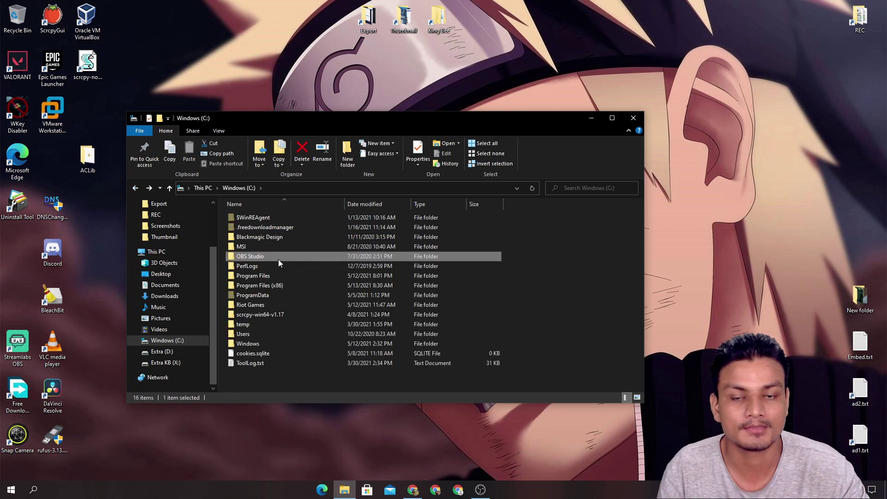
{"action": "left_click", "coordinate": [633, 119]}
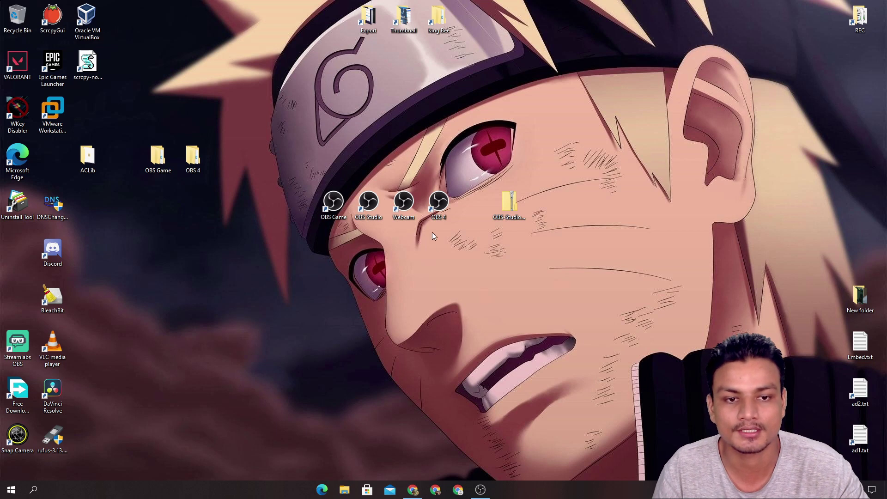
- Check the target path in the Webcam shortcut's properties and close them without changes
{"action": "right_click", "coordinate": [406, 200]}
{"action": "left_click", "coordinate": [443, 406]}
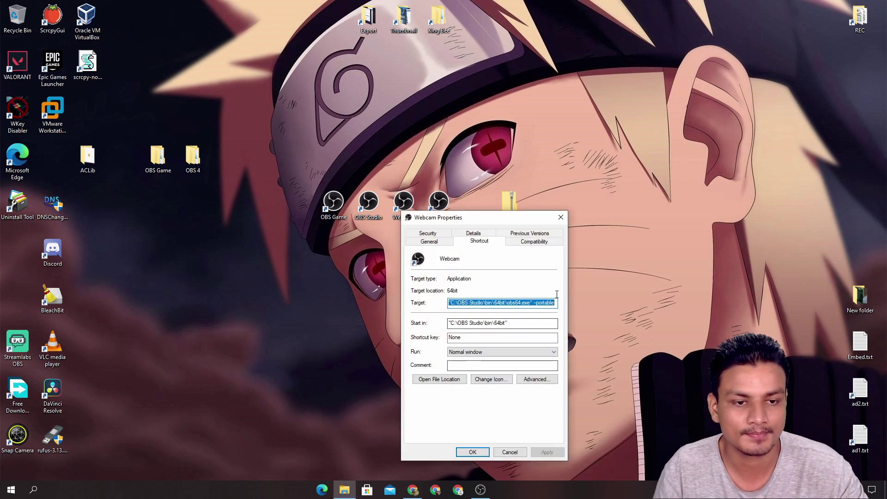
{"action": "left_click", "coordinate": [532, 303]}
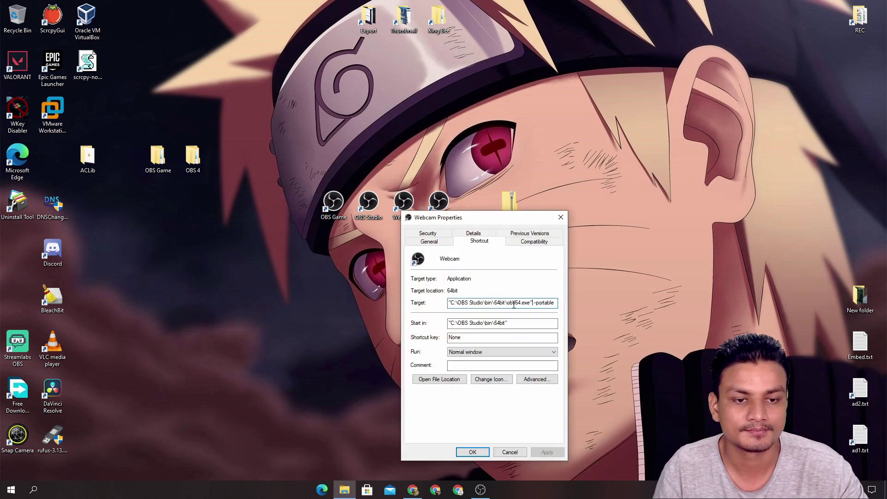
{"action": "left_click", "coordinate": [561, 218]}
- Check the target path in the OBS Studio desktop shortcut's properties and close them without changes
{"action": "right_click", "coordinate": [377, 206]}
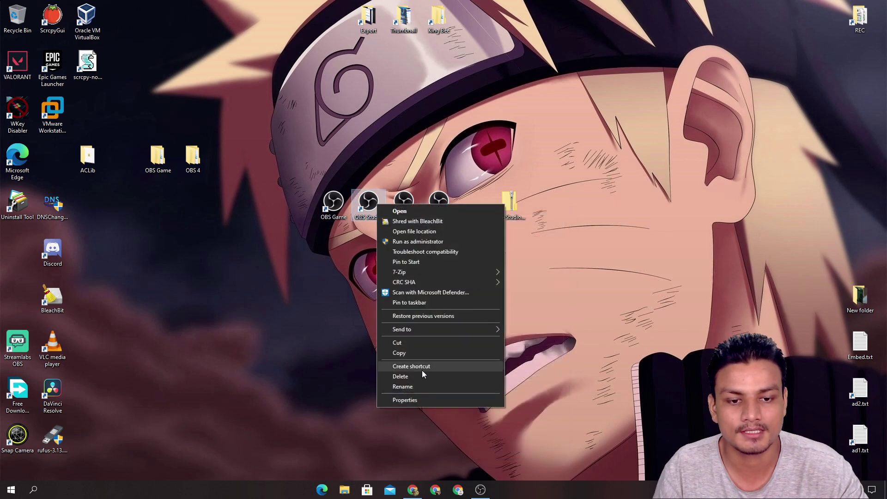
{"action": "left_click", "coordinate": [366, 216]}
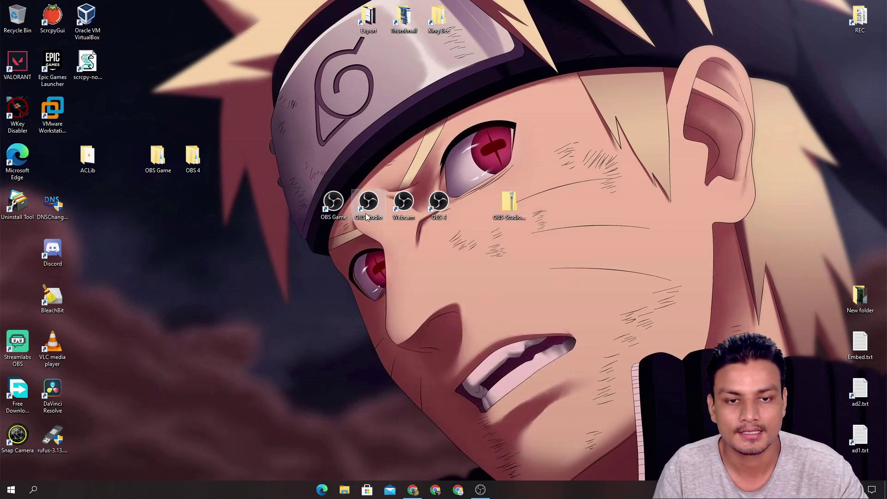
{"action": "right_click", "coordinate": [366, 212]}
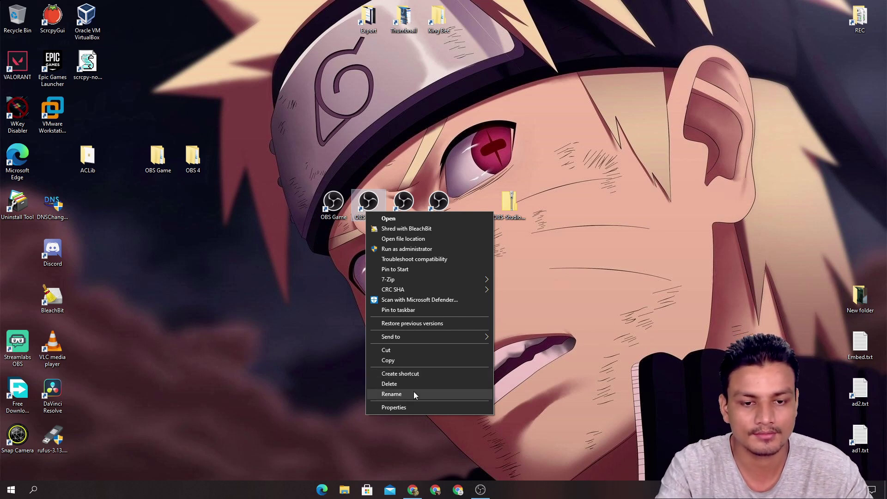
{"action": "left_click", "coordinate": [415, 407]}
{"action": "left_click", "coordinate": [515, 304]}
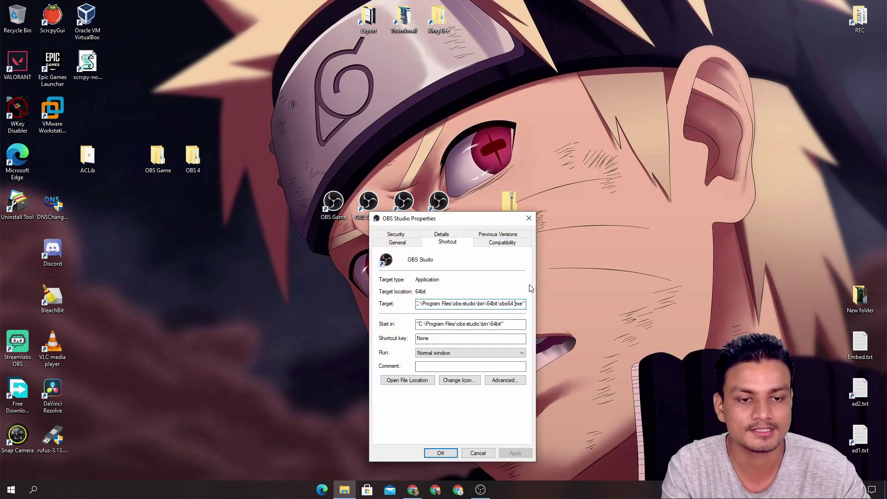
{"action": "left_click", "coordinate": [529, 218]}
- Check the target path in the OBS Game shortcut's properties and close them without changes
{"action": "right_click", "coordinate": [340, 205]}
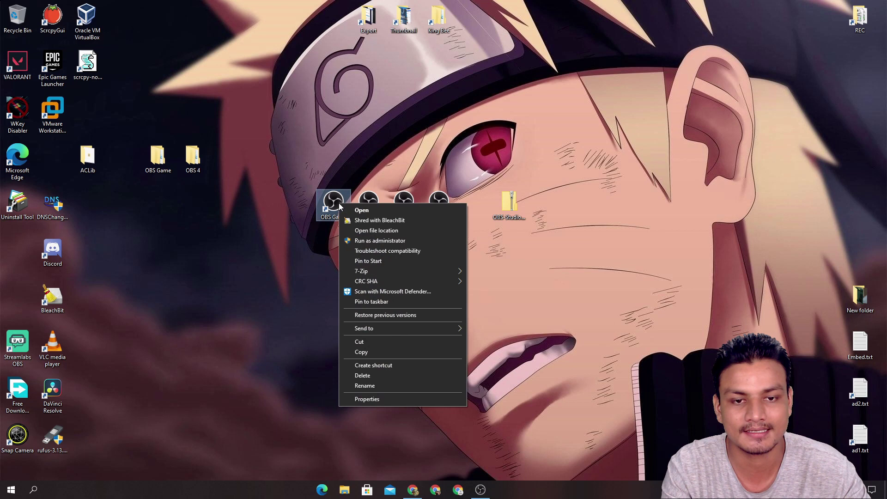
{"action": "left_click", "coordinate": [387, 399]}
{"action": "left_click", "coordinate": [478, 296]}
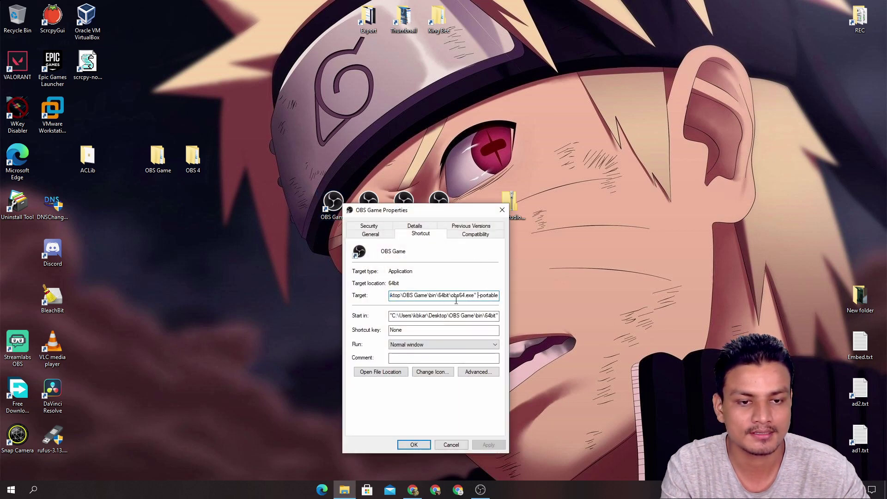
{"action": "left_click", "coordinate": [503, 214]}
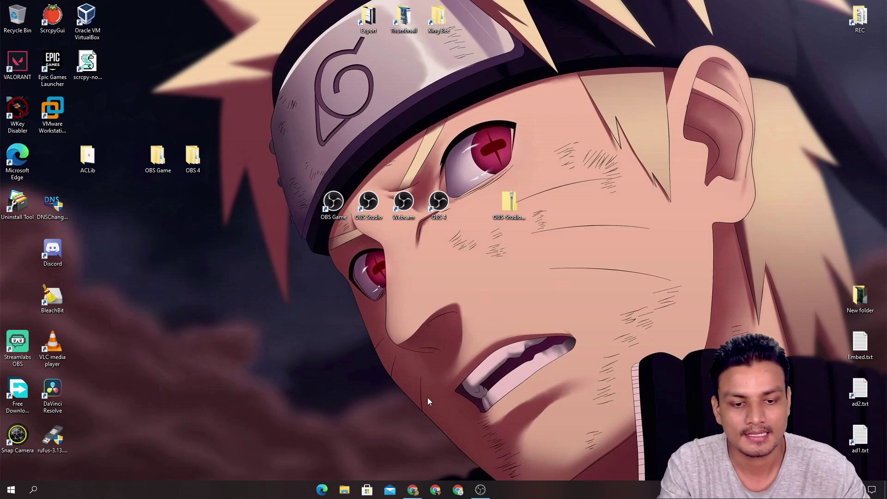
- Show the OBS Studio download page in Chrome and return to the desktop
{"action": "left_click", "coordinate": [413, 490]}
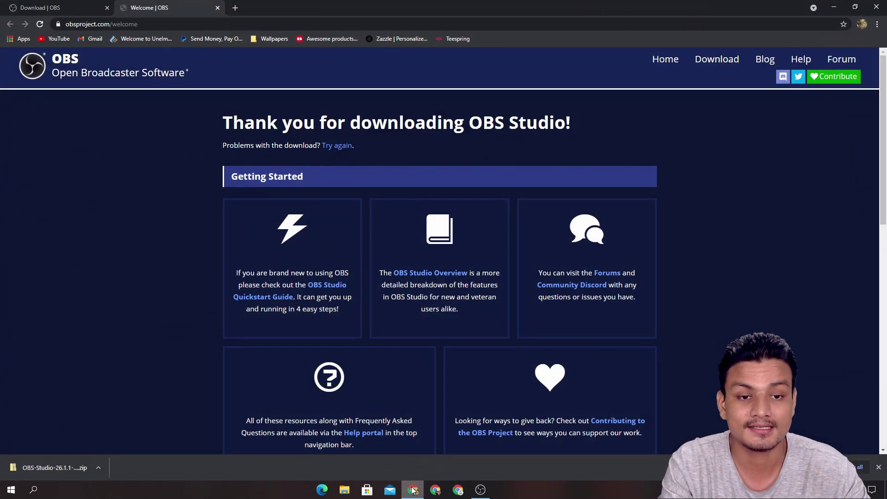
{"action": "left_click", "coordinate": [412, 490]}
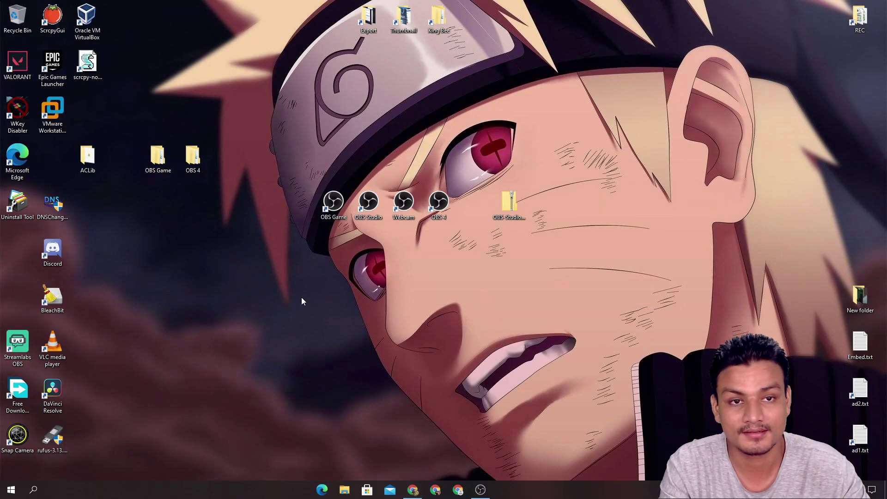
- Move the OBS Game folder between Microsoft Edge and ACLib, and the OBS 4 folder away from the other desktop icons
{"action": "left_click_drag", "start_coordinate": [153, 172], "coordinate": [48, 171]}
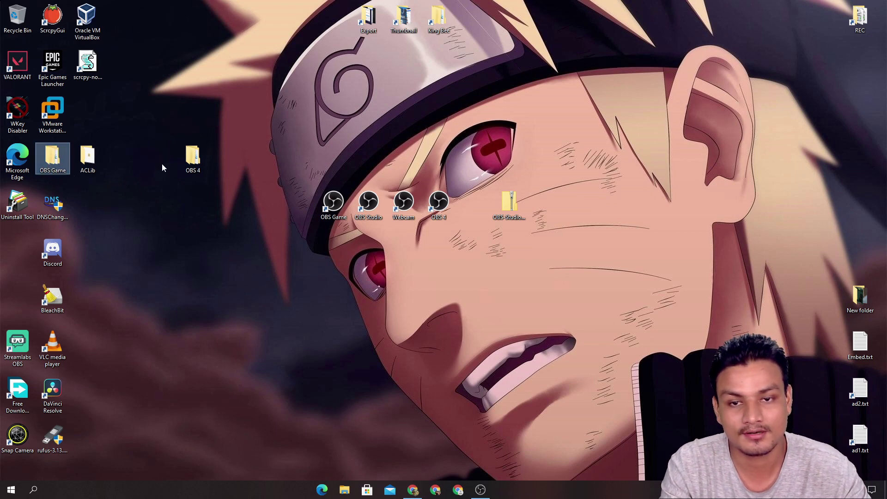
{"action": "left_click_drag", "start_coordinate": [194, 162], "coordinate": [257, 163]}
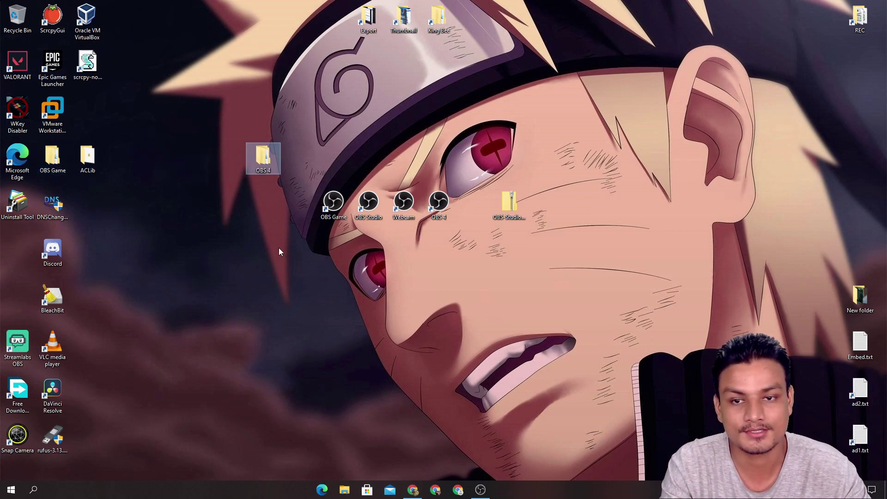
- Extract the OBS-Studio-26.1.1-Full-x64 zip on the desktop into its own folder with 7-Zip
{"action": "left_click", "coordinate": [514, 207]}
{"action": "right_click", "coordinate": [514, 207]}
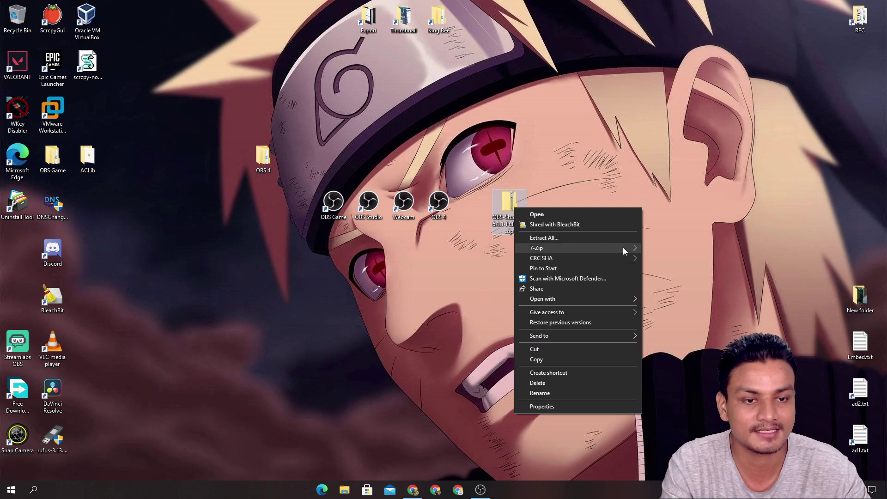
{"action": "mouse_move", "coordinate": [623, 248]}
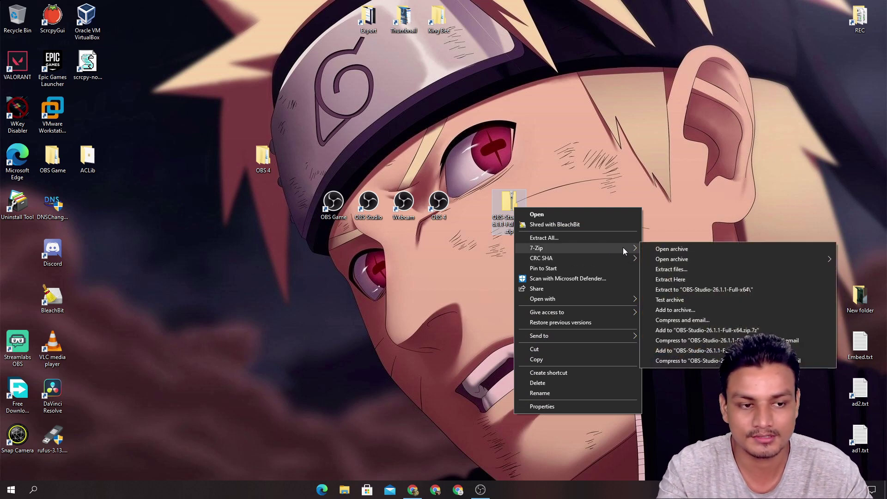
{"action": "left_click", "coordinate": [706, 289]}
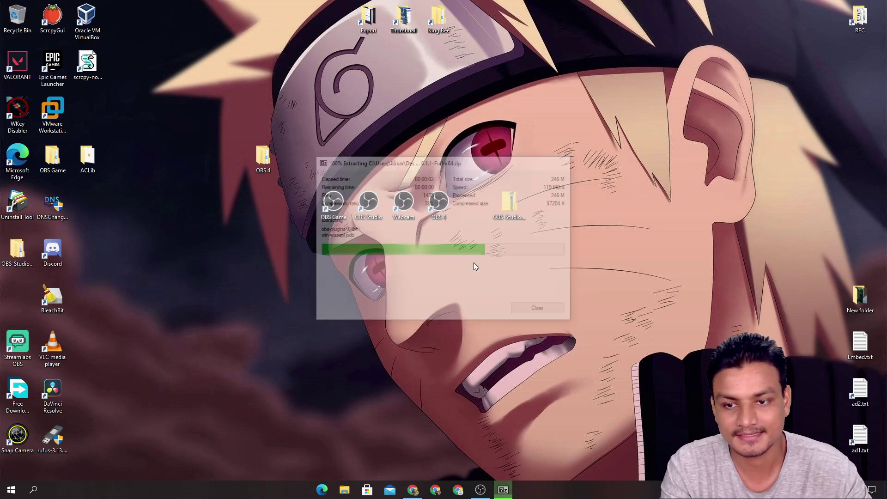
- Rename the extracted OBS-Studio-26.1.1 folder as OBS 5 and move it to an empty area of the desktop
{"action": "right_click", "coordinate": [13, 258]}
{"action": "left_click", "coordinate": [60, 234]}
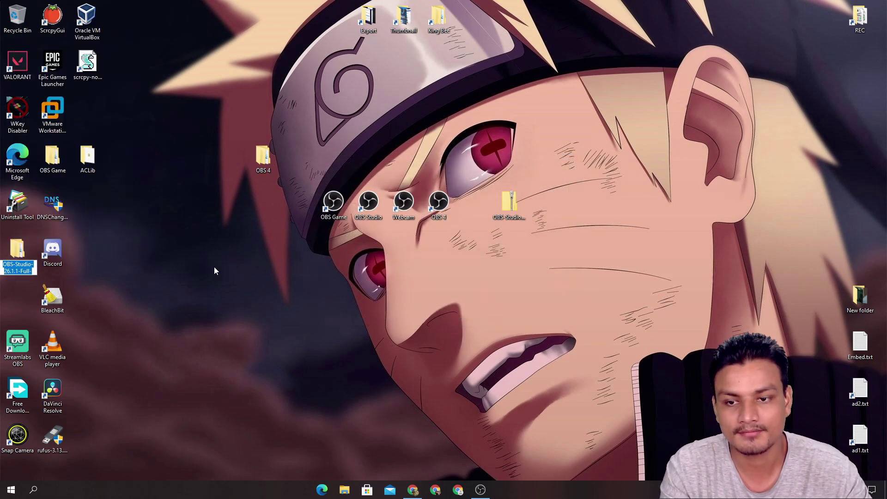
{"action": "type", "text": "OB"}
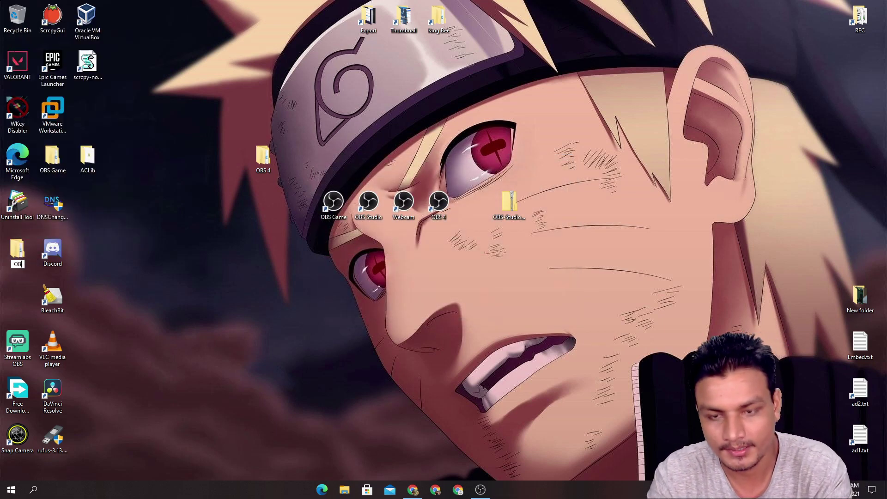
{"action": "type", "text": "S 5"}
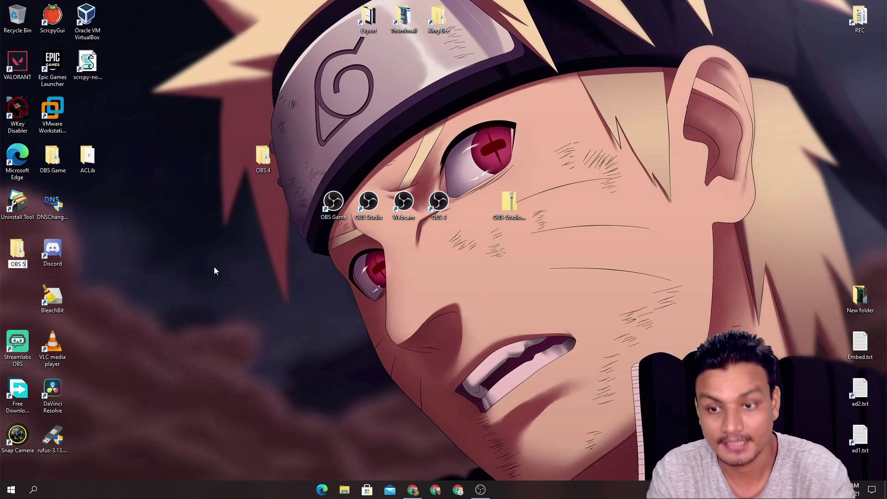
{"action": "key", "text": "Return"}
{"action": "left_click_drag", "start_coordinate": [17, 252], "coordinate": [186, 255]}
- Create a desktop shortcut for obs64.exe from the OBS 5\bin\64bit folder and close the folder window
{"action": "double_click", "coordinate": [186, 256]}
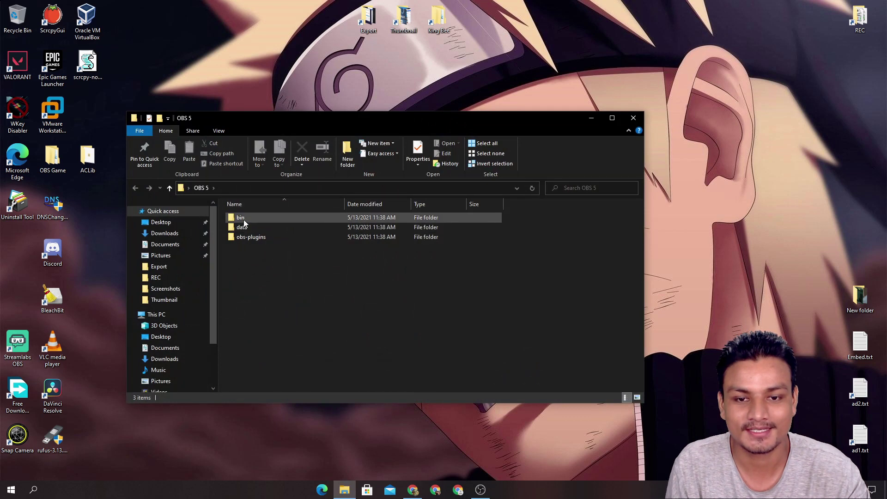
{"action": "double_click", "coordinate": [244, 218]}
{"action": "double_click", "coordinate": [255, 219]}
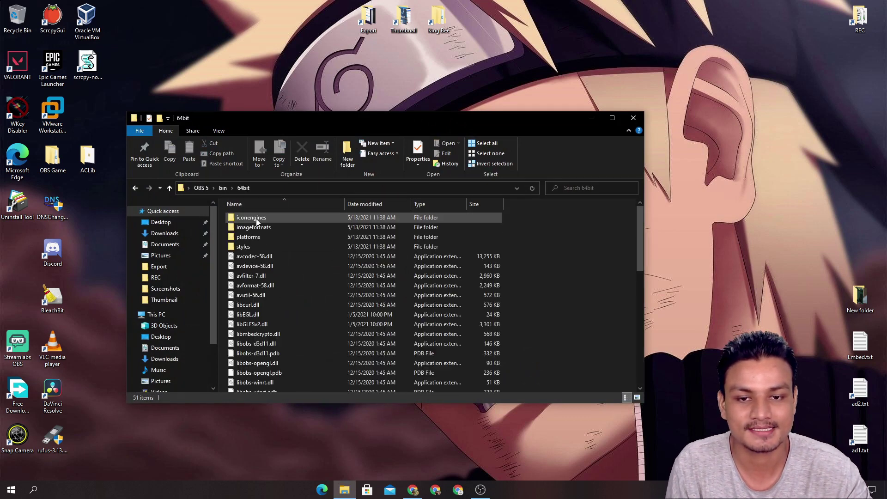
{"action": "scroll", "coordinate": [268, 346], "scroll_direction": "down", "scroll_amount": 6}
{"action": "right_click", "coordinate": [263, 341]}
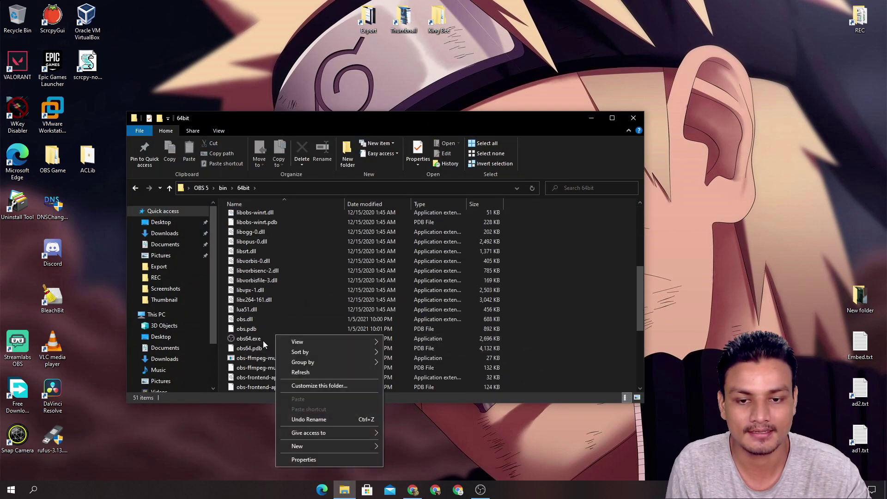
{"action": "right_click", "coordinate": [255, 338]}
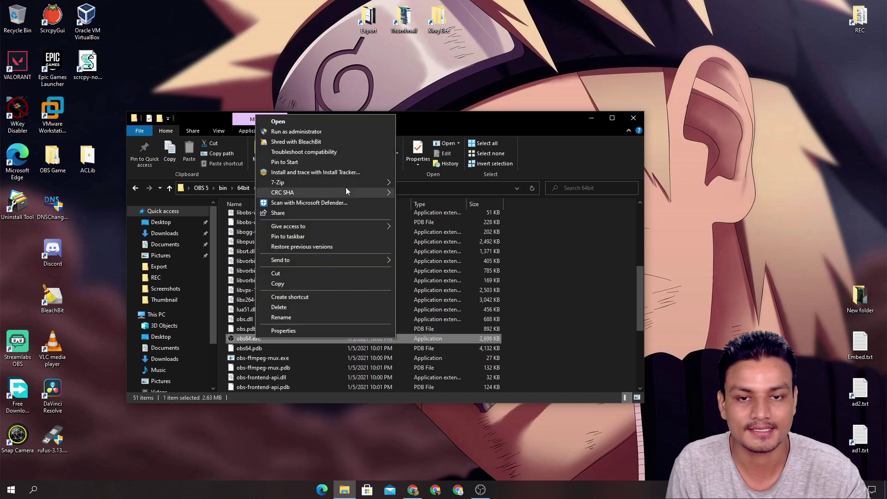
{"action": "mouse_move", "coordinate": [349, 184]}
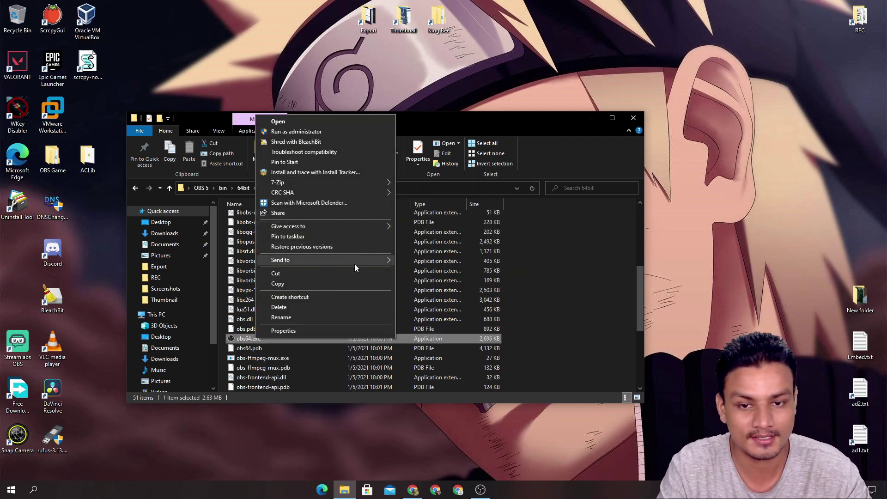
{"action": "mouse_move", "coordinate": [364, 263]}
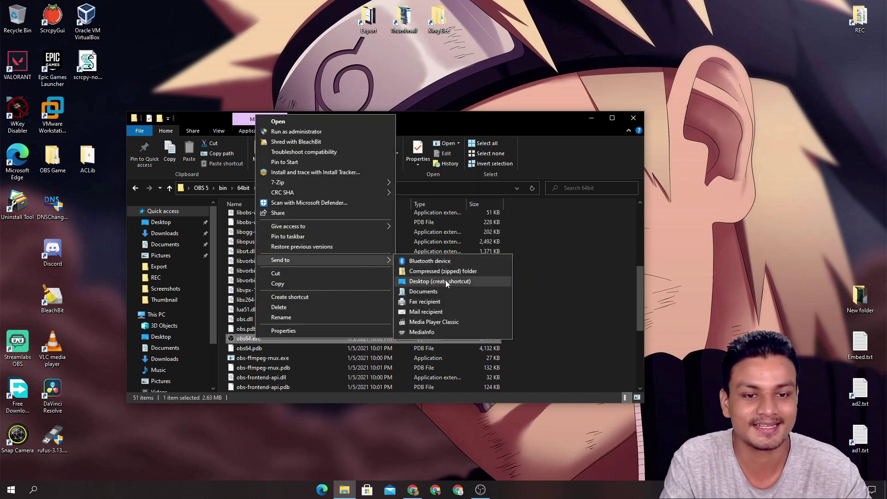
{"action": "left_click", "coordinate": [465, 282]}
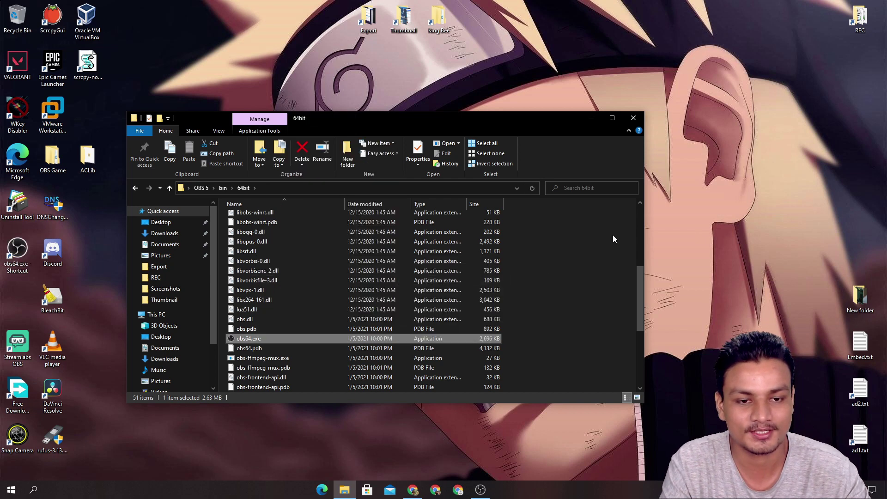
{"action": "left_click", "coordinate": [627, 119]}
- Rename the obs64.exe desktop shortcut as OBS 5 and place it between the OBS 4 shortcut and the OBS Studio zip
{"action": "right_click", "coordinate": [28, 257]}
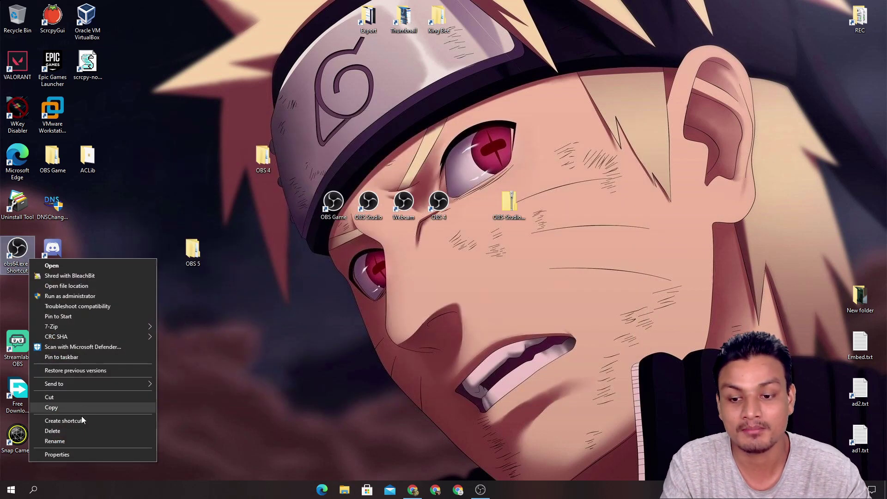
{"action": "left_click", "coordinate": [82, 440]}
{"action": "type", "text": "OB"}
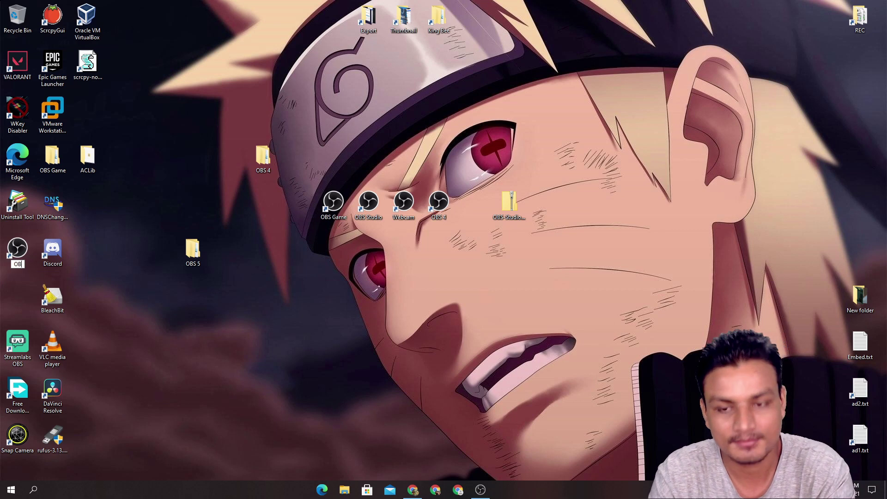
{"action": "type", "text": "S 5"}
{"action": "key", "text": "Return"}
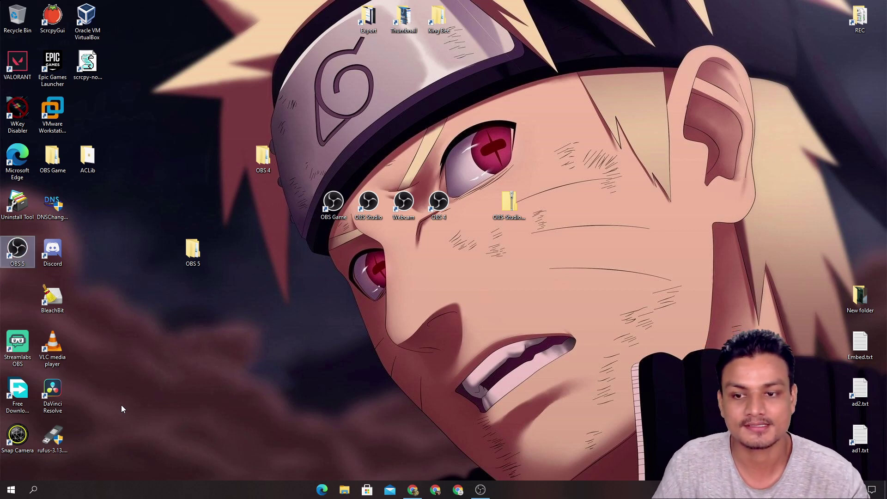
{"action": "left_click_drag", "start_coordinate": [18, 249], "coordinate": [476, 204]}
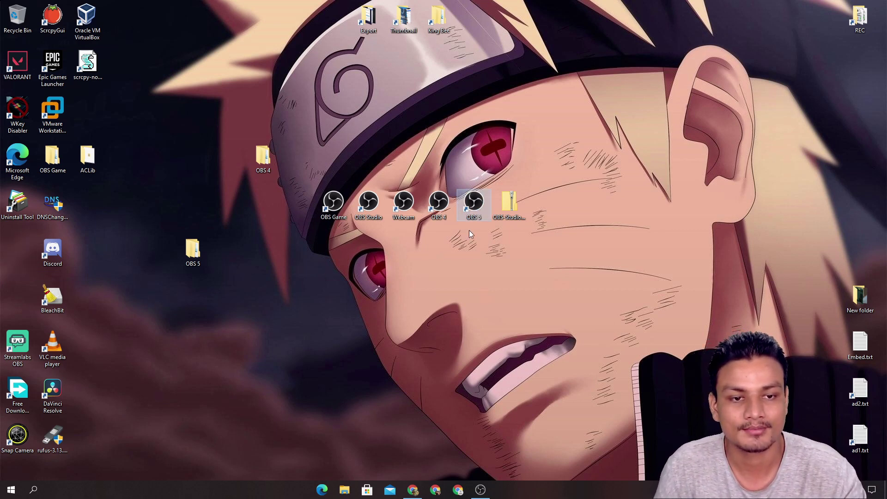
- Append --portable to the target of the OBS 5 shortcut in its properties and save the change
{"action": "right_click", "coordinate": [478, 201]}
{"action": "left_click", "coordinate": [498, 396]}
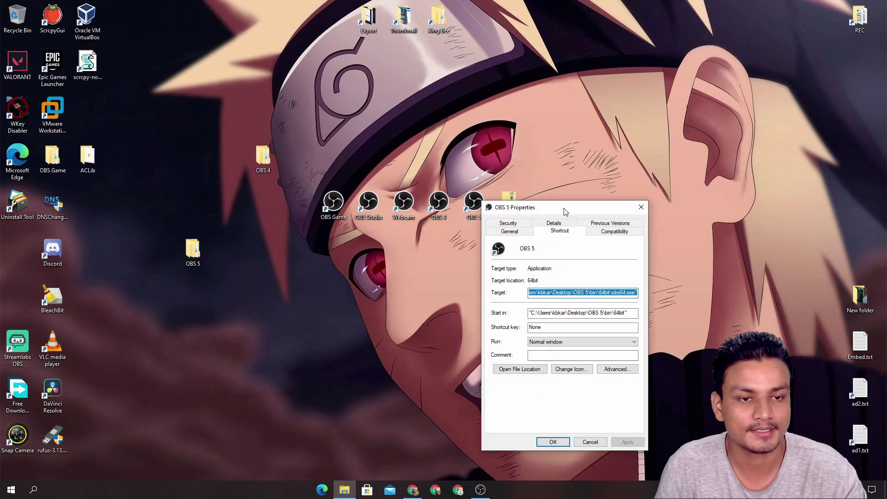
{"action": "left_click_drag", "start_coordinate": [566, 205], "coordinate": [463, 151]}
{"action": "left_click", "coordinate": [535, 236]}
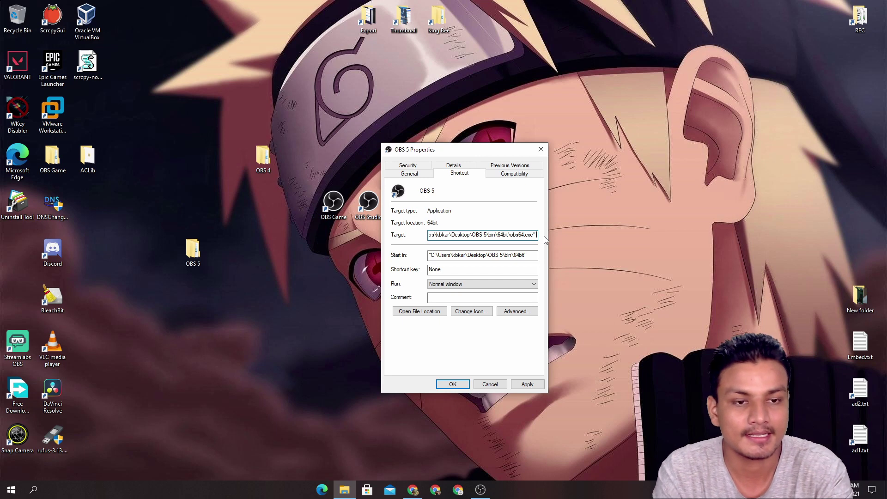
{"action": "type", "text": "--"}
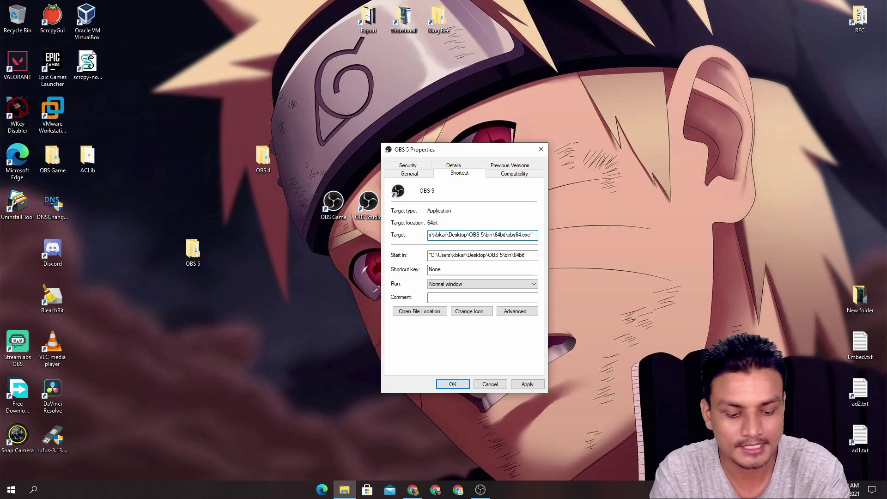
{"action": "type", "text": "por"}
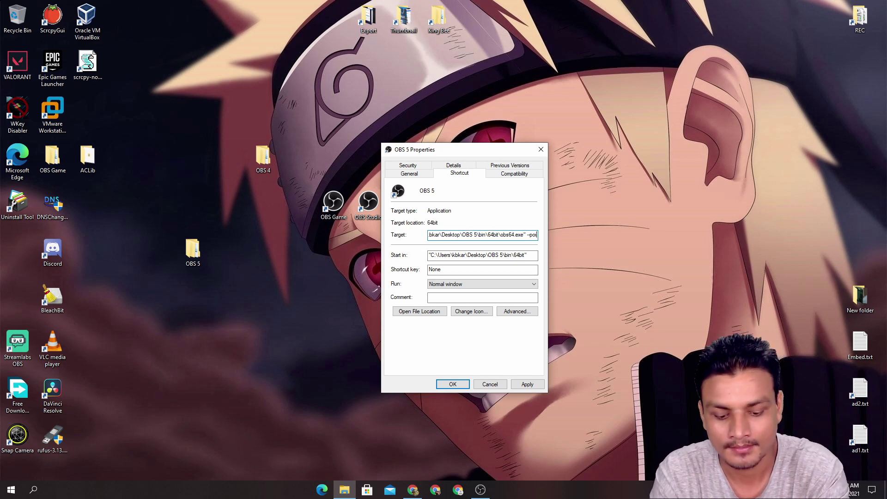
{"action": "type", "text": "table"}
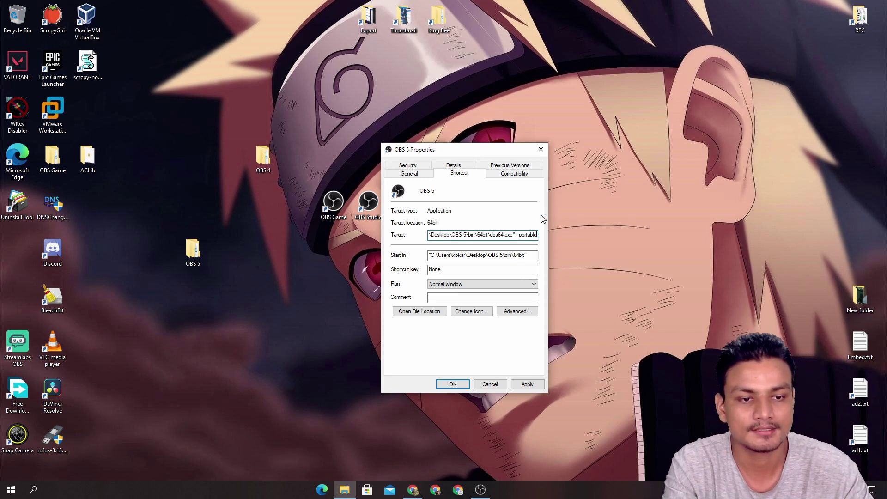
{"action": "left_click", "coordinate": [527, 384]}
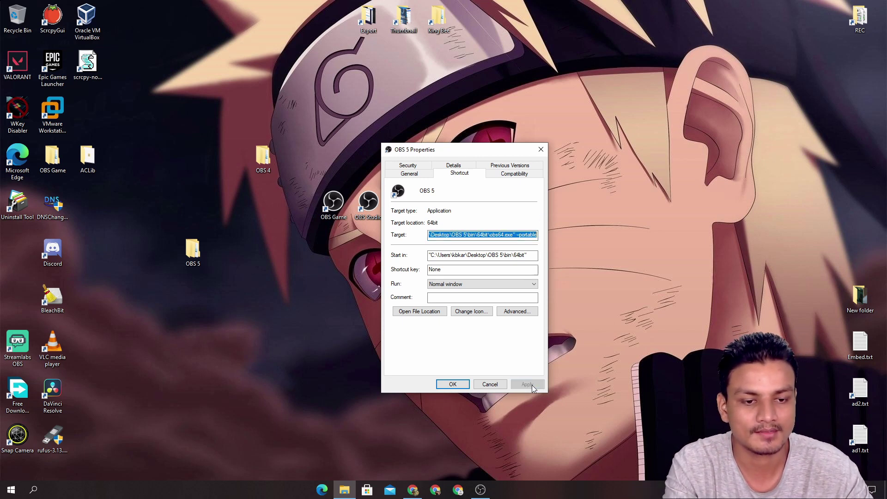
{"action": "left_click", "coordinate": [452, 385]}
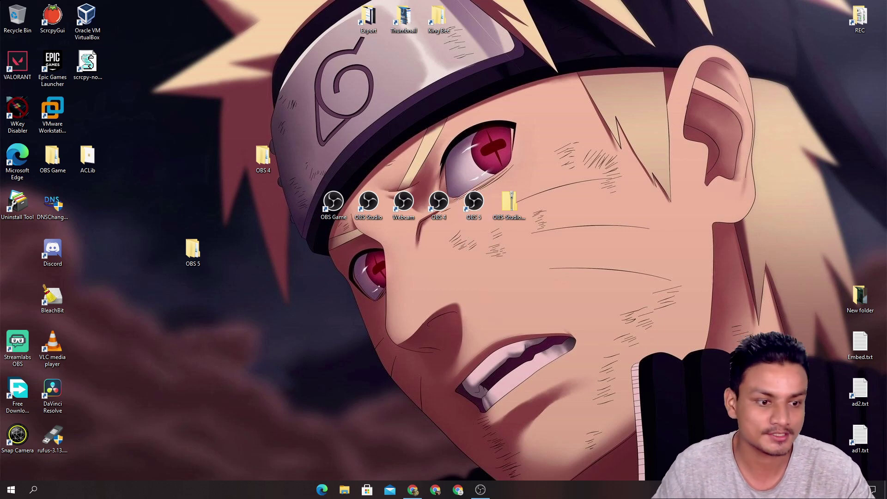
- Launch the OBS 5 instance from its desktop shortcut and move its window aside
{"action": "double_click", "coordinate": [473, 202]}
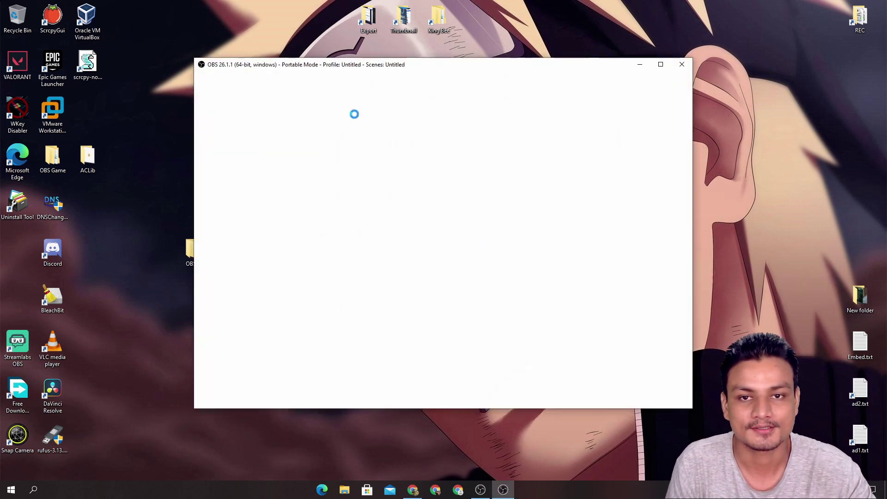
{"action": "left_click", "coordinate": [536, 313]}
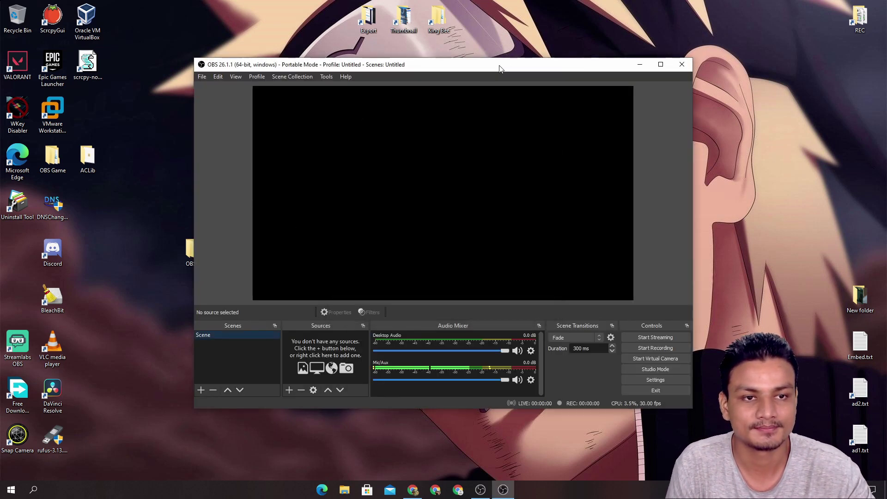
{"action": "left_click_drag", "start_coordinate": [479, 65], "coordinate": [669, 58]}
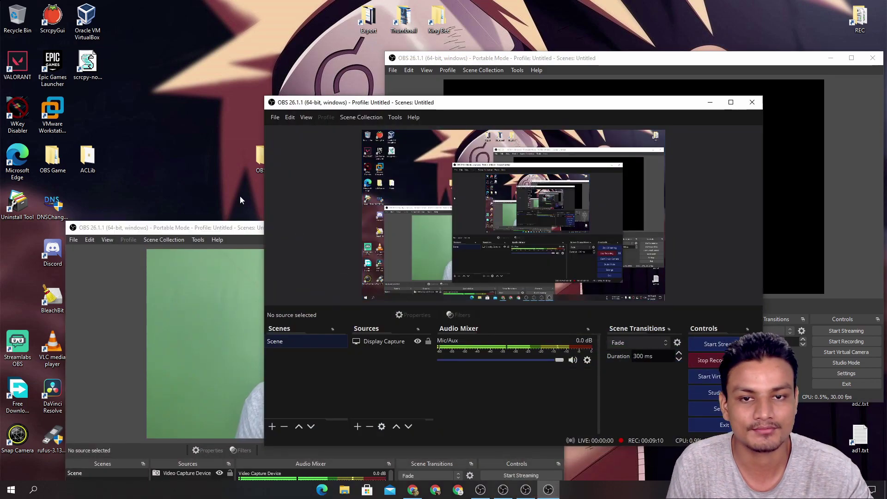
- Rearrange the display-recording OBS window and the new portable window so the desktop OBS shortcuts are uncovered
{"action": "left_click_drag", "start_coordinate": [515, 109], "coordinate": [636, 149]}
{"action": "left_click_drag", "start_coordinate": [712, 59], "coordinate": [411, 297]}
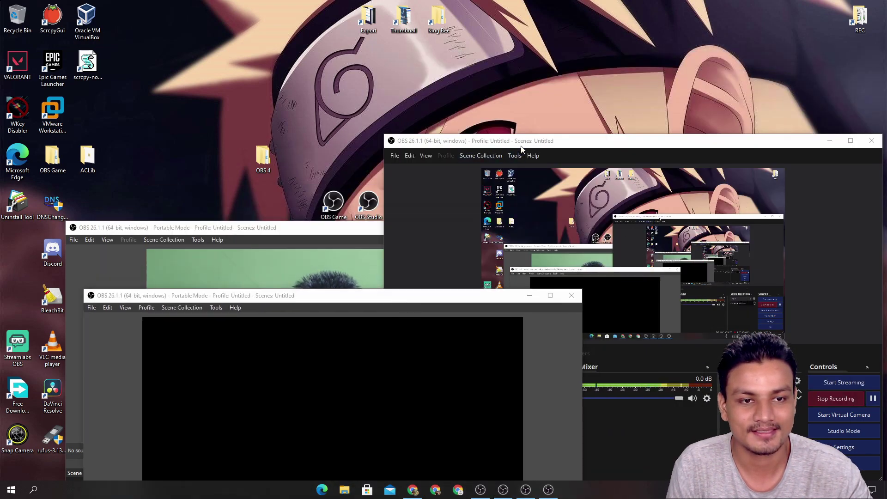
{"action": "left_click", "coordinate": [445, 179]}
{"action": "left_click_drag", "start_coordinate": [647, 148], "coordinate": [684, 247]}
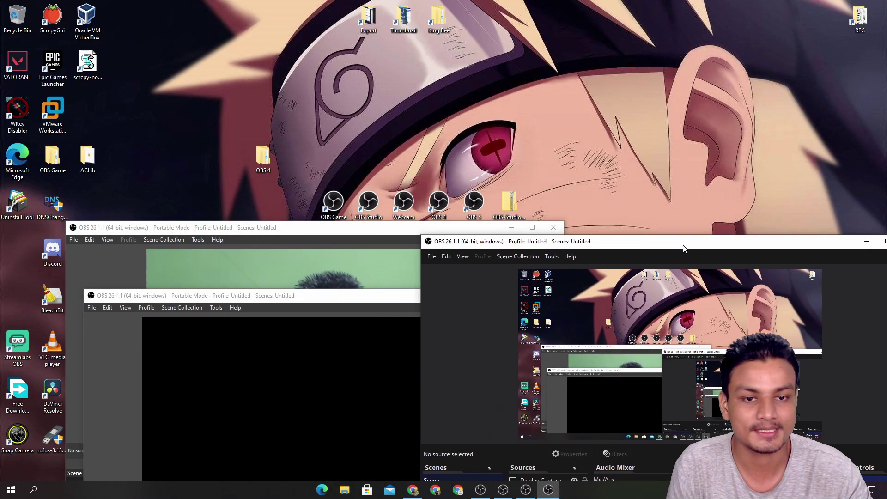
- Launch the OBS 4 instance from its shortcut, and start OBS Game but cancel its launch
{"action": "left_click", "coordinate": [439, 212]}
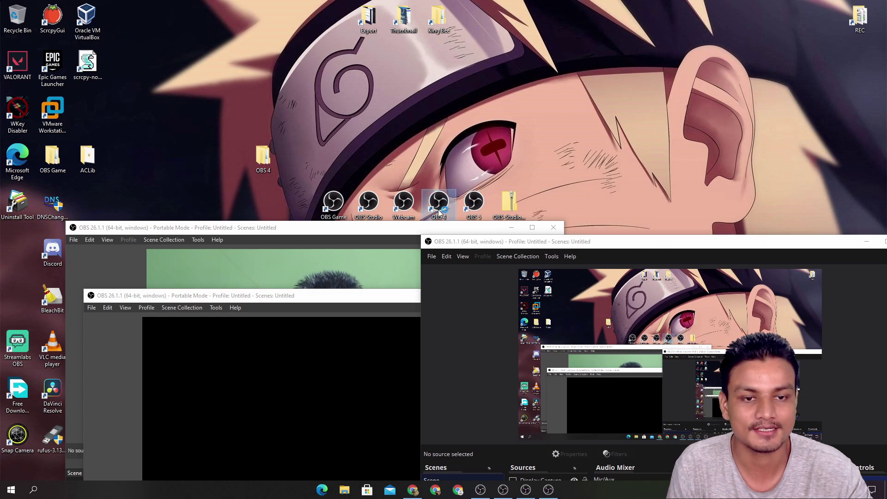
{"action": "double_click", "coordinate": [439, 213]}
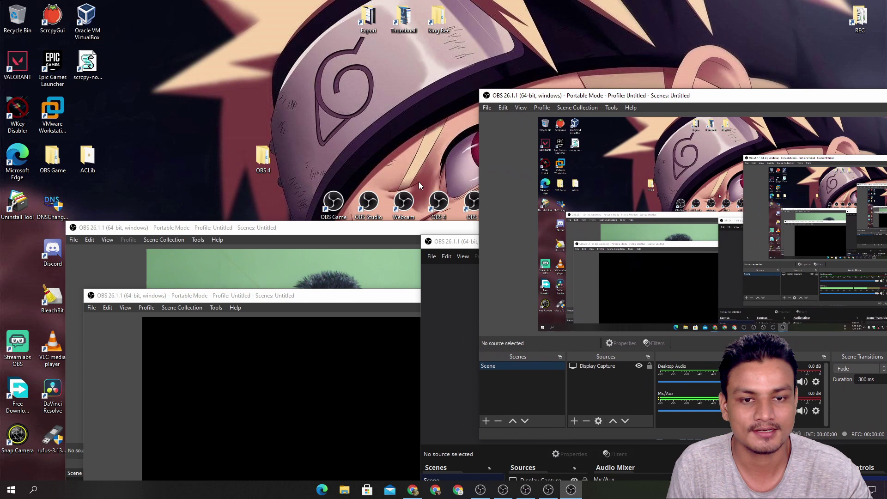
{"action": "double_click", "coordinate": [334, 203]}
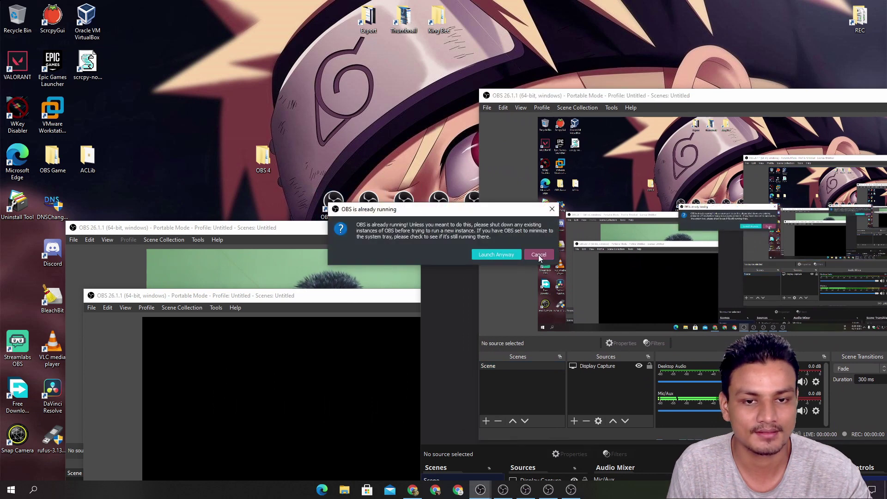
{"action": "left_click", "coordinate": [536, 257]}
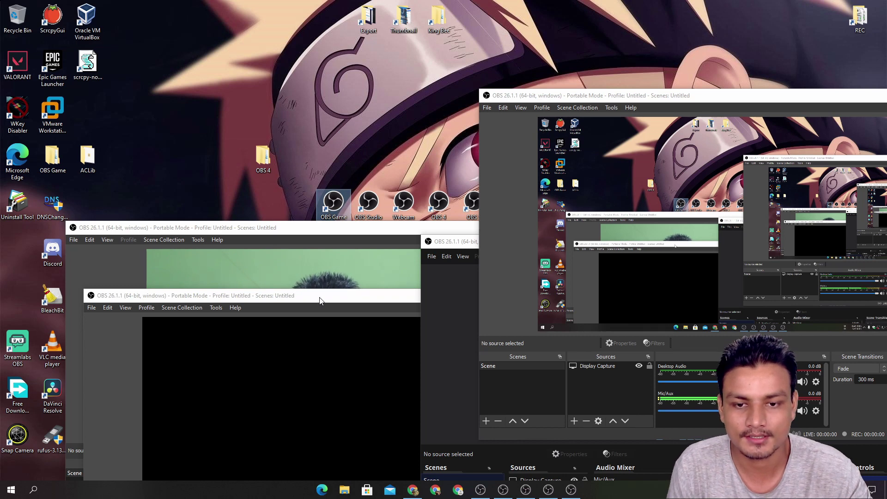
- Spread the OBS windows apart so the webcam instance and the display-recording instance can be viewed side by side
{"action": "left_click_drag", "start_coordinate": [266, 297], "coordinate": [207, 230]}
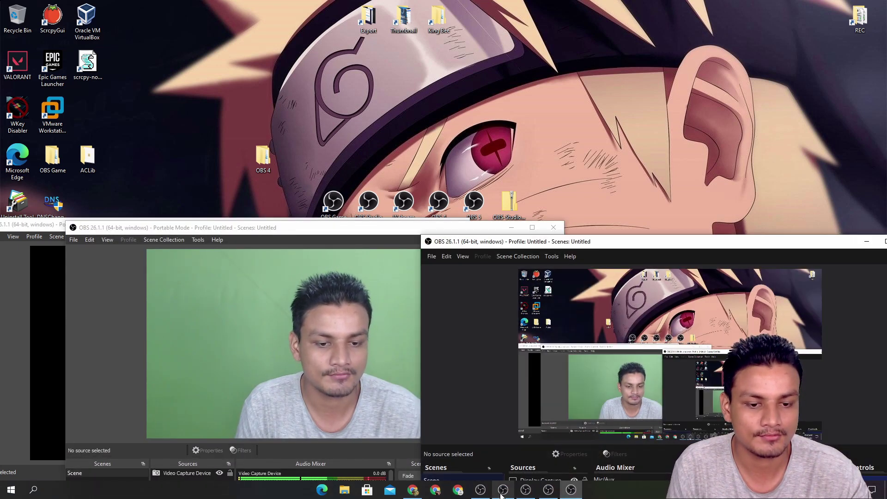
{"action": "left_click_drag", "start_coordinate": [634, 247], "coordinate": [709, 93]}
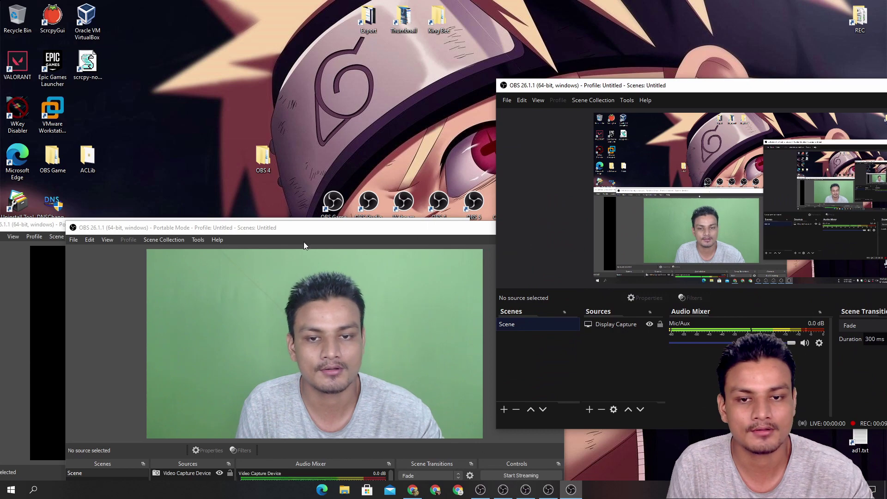
{"action": "left_click_drag", "start_coordinate": [309, 230], "coordinate": [201, 41]}
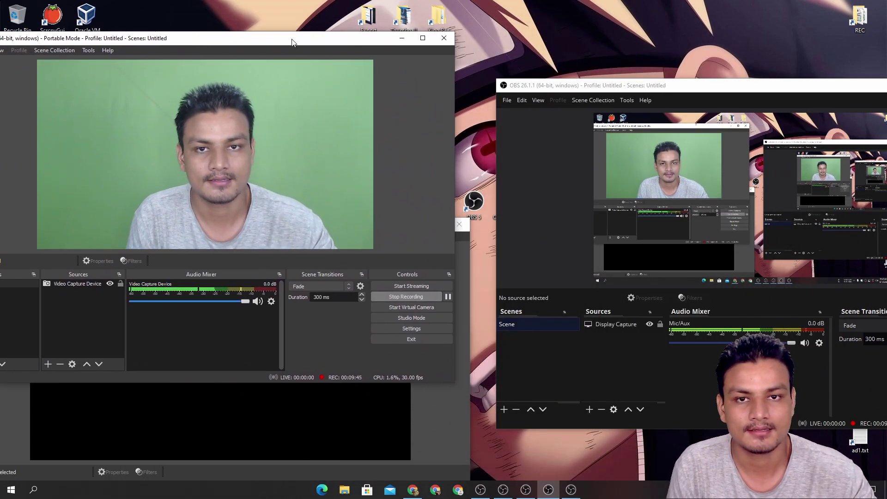
{"action": "left_click_drag", "start_coordinate": [289, 43], "coordinate": [392, 95]}
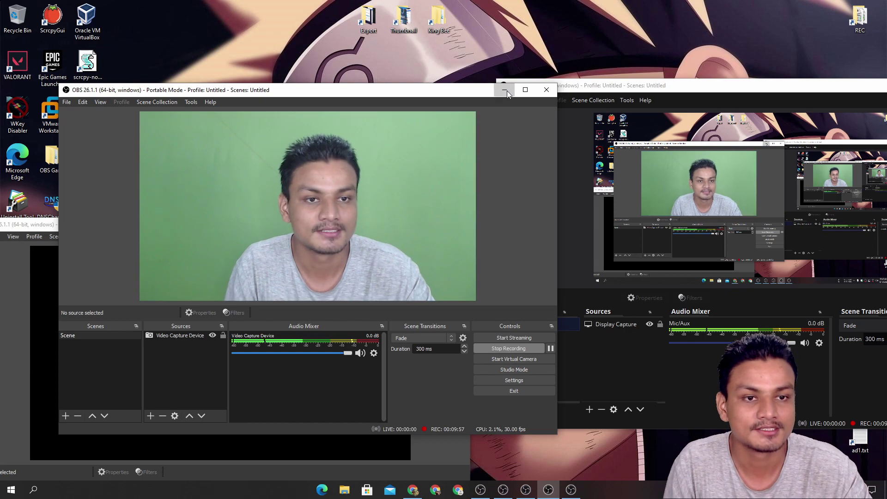
- Minimise the two recording OBS windows, the webcam instance and the display-capture instance
{"action": "left_click", "coordinate": [547, 90]}
{"action": "left_click_drag", "start_coordinate": [839, 86], "coordinate": [625, 90]}
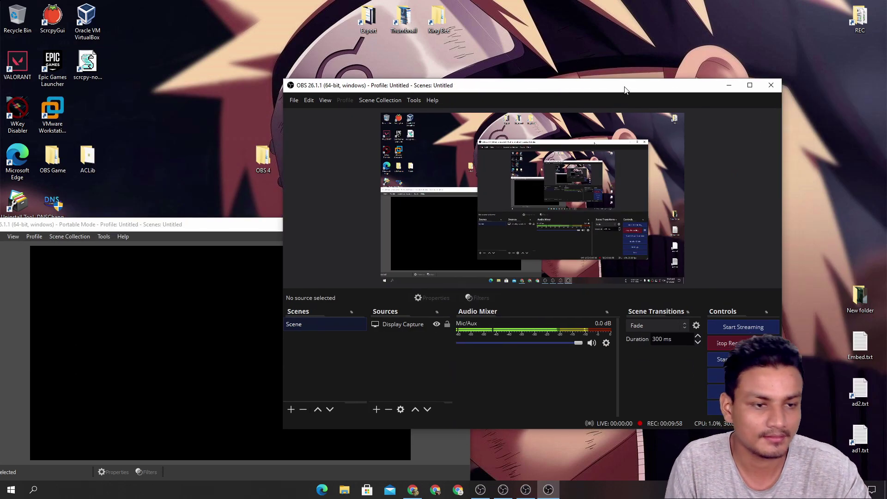
{"action": "left_click", "coordinate": [729, 85]}
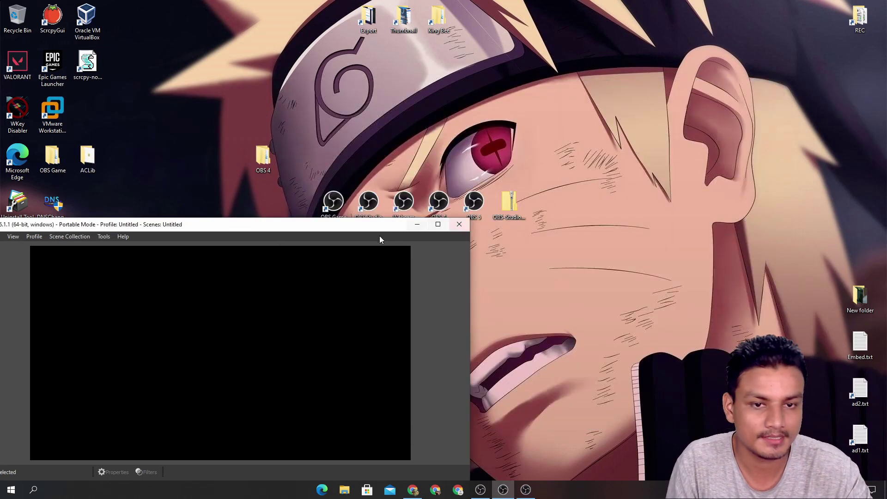
- Close the remaining portable OBS windows, including the one with the Minecraft source
{"action": "left_click_drag", "start_coordinate": [379, 226], "coordinate": [457, 96]}
{"action": "left_click", "coordinate": [559, 100]}
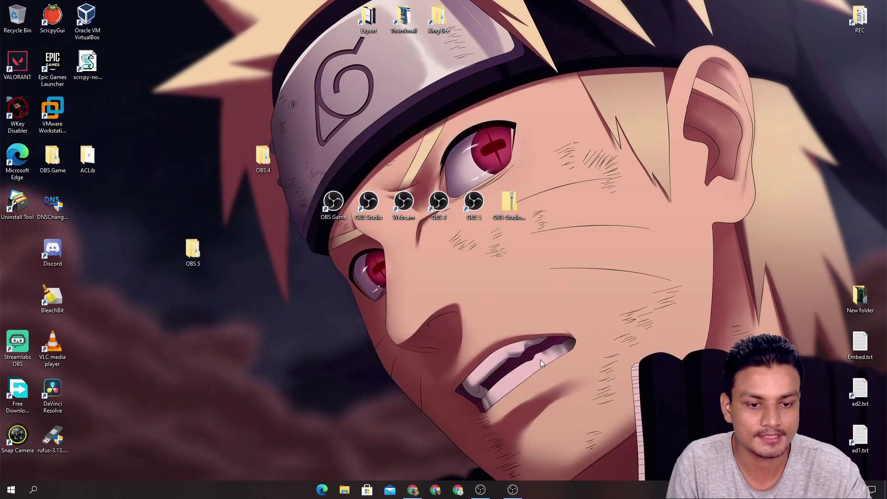
{"action": "left_click", "coordinate": [503, 490]}
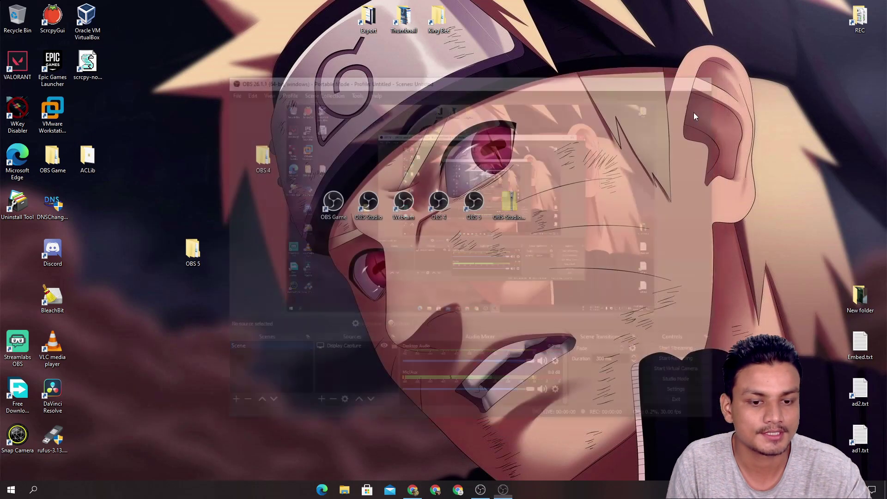
{"action": "left_click", "coordinate": [481, 489]}
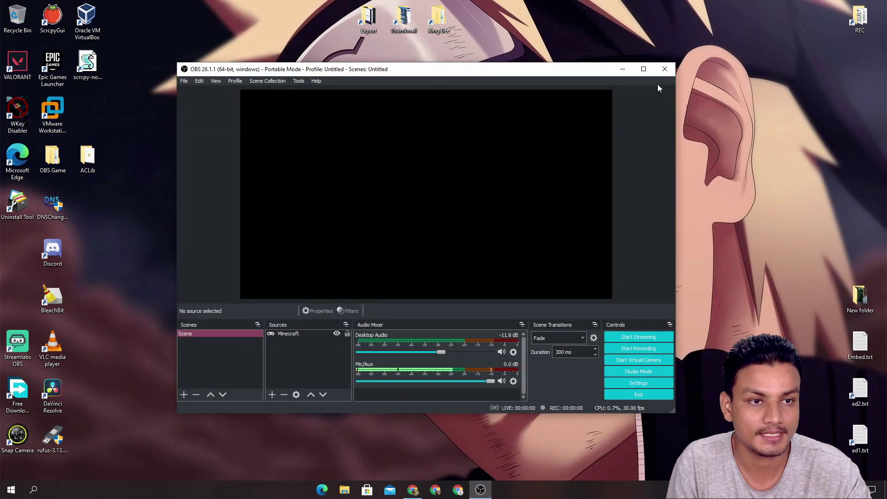
{"action": "left_click", "coordinate": [663, 72]}
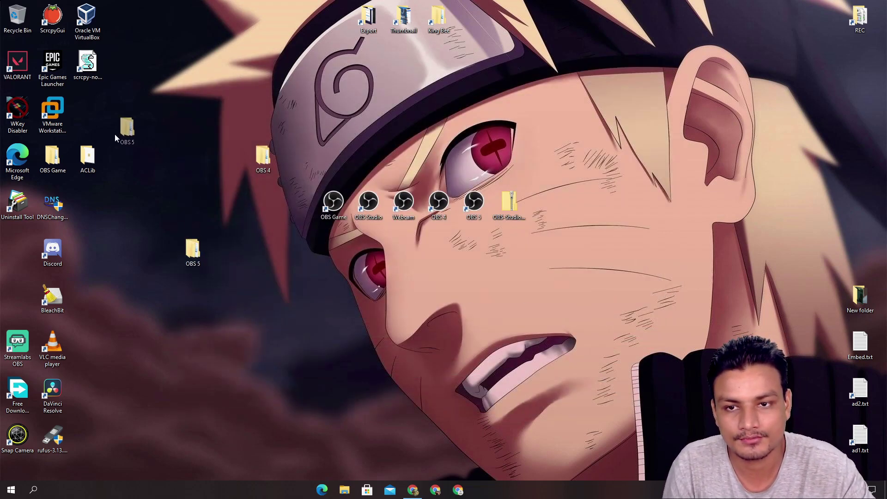
- Delete the OBS 4 and OBS 5 folders from the desktop
{"action": "left_click_drag", "start_coordinate": [160, 239], "coordinate": [159, 240]}
{"action": "left_click_drag", "start_coordinate": [293, 137], "coordinate": [143, 285]}
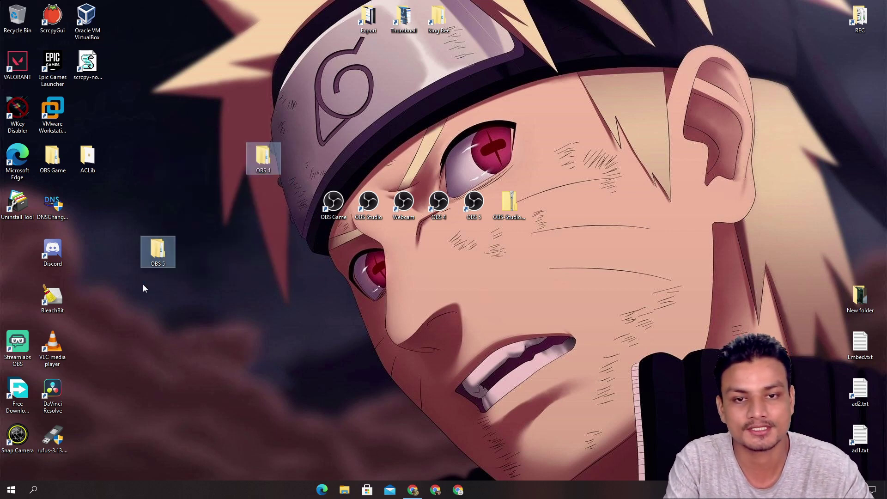
{"action": "key", "text": "Delete"}
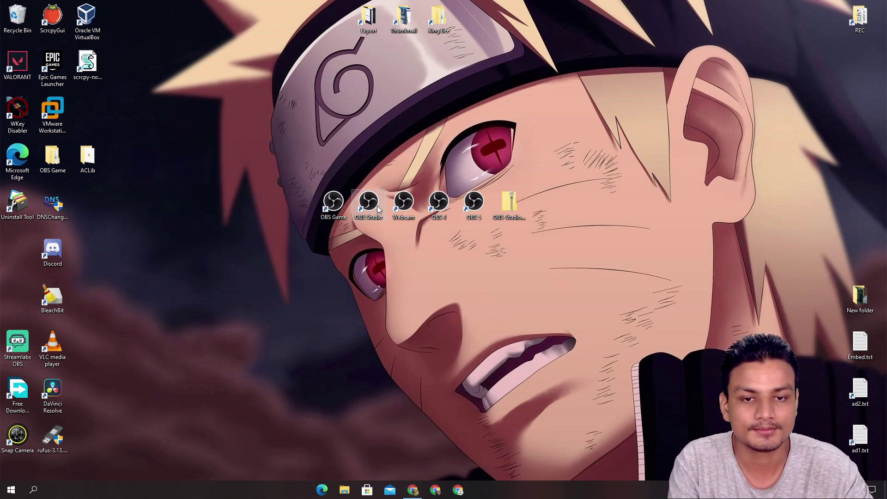
- Move the OBS Studio shortcut above Streamlabs OBS, Webcam below it, and the OBS Game shortcut beside VMware Workstation
{"action": "left_click_drag", "start_coordinate": [378, 208], "coordinate": [28, 255]}
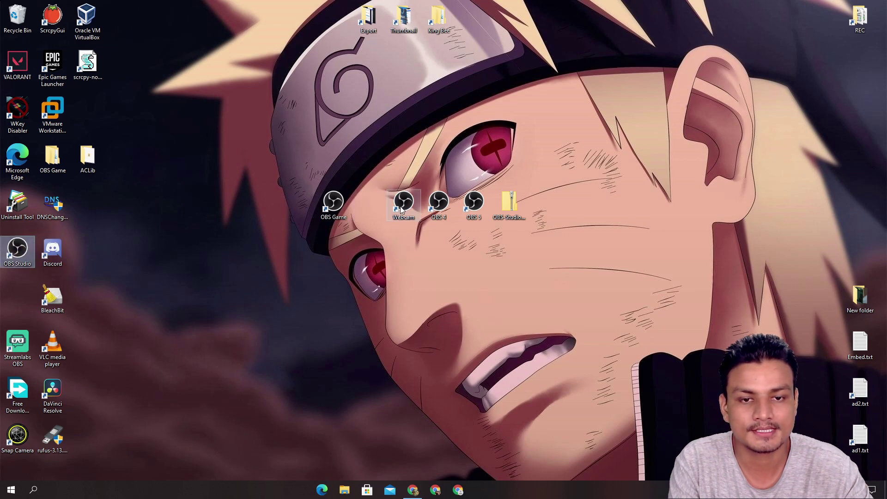
{"action": "left_click_drag", "start_coordinate": [401, 209], "coordinate": [17, 296]}
{"action": "left_click_drag", "start_coordinate": [330, 208], "coordinate": [95, 116]}
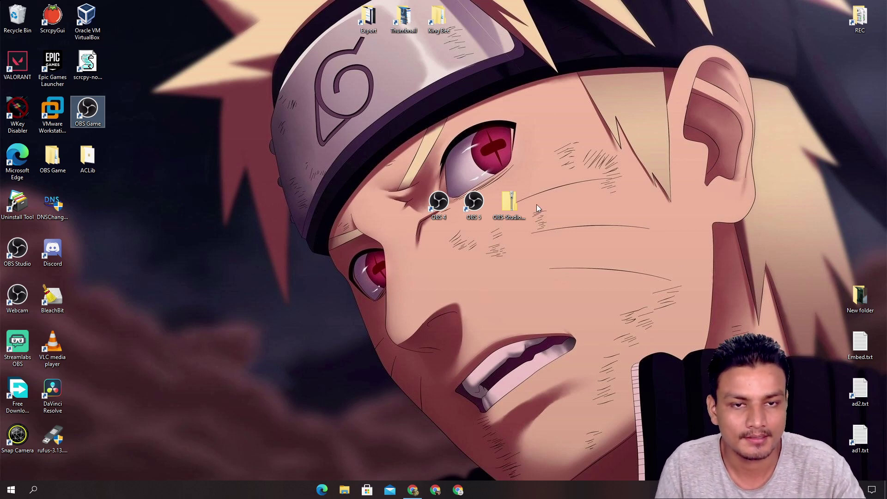
- Open the OBS-Studio-26.1.1-Full-x64 zip archive from the desktop
{"action": "left_click", "coordinate": [511, 209]}
{"action": "double_click", "coordinate": [511, 209]}
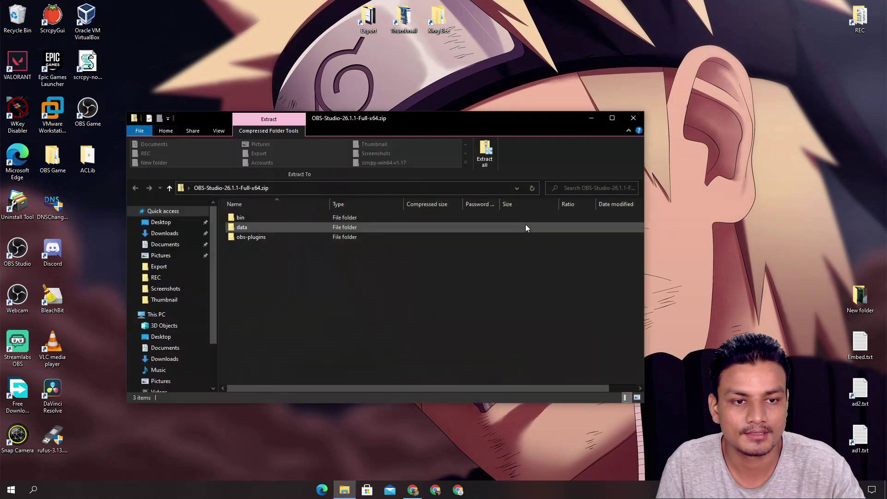
- Close the zip archive window and delete the OBS 4 and OBS 5 shortcuts from the desktop
{"action": "left_click", "coordinate": [634, 117]}
{"action": "right_click", "coordinate": [522, 200]}
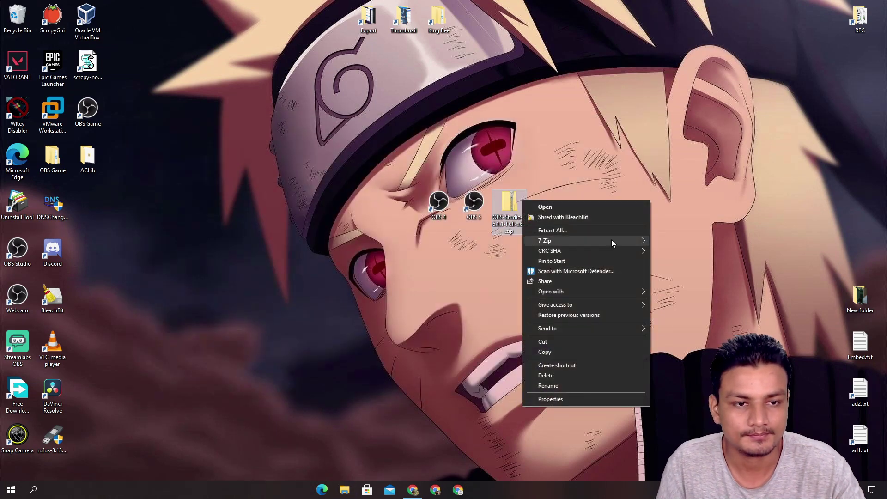
{"action": "left_click", "coordinate": [486, 247]}
{"action": "left_click_drag", "start_coordinate": [485, 247], "coordinate": [432, 207]}
{"action": "right_click", "coordinate": [432, 207]}
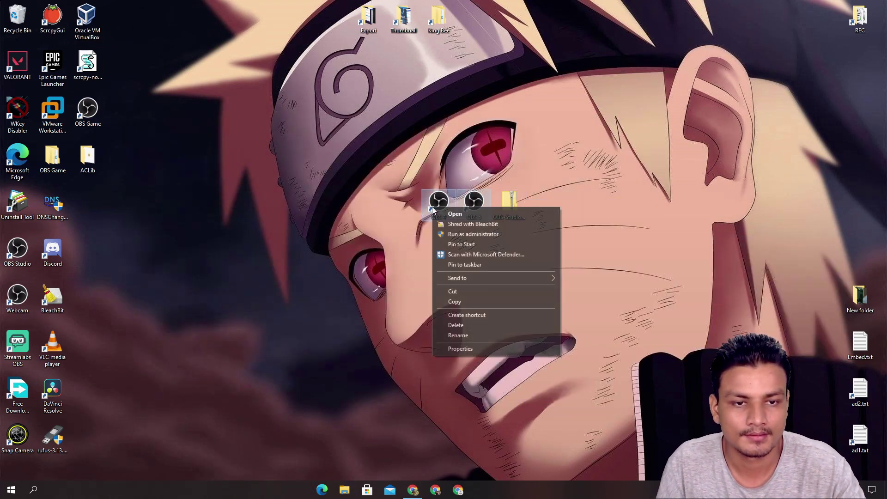
{"action": "left_click", "coordinate": [484, 326]}
- Create a desktop shortcut to the OBS-Studio-26.1.1-Full-x64 zip archive and delete that shortcut
{"action": "right_click", "coordinate": [508, 204]}
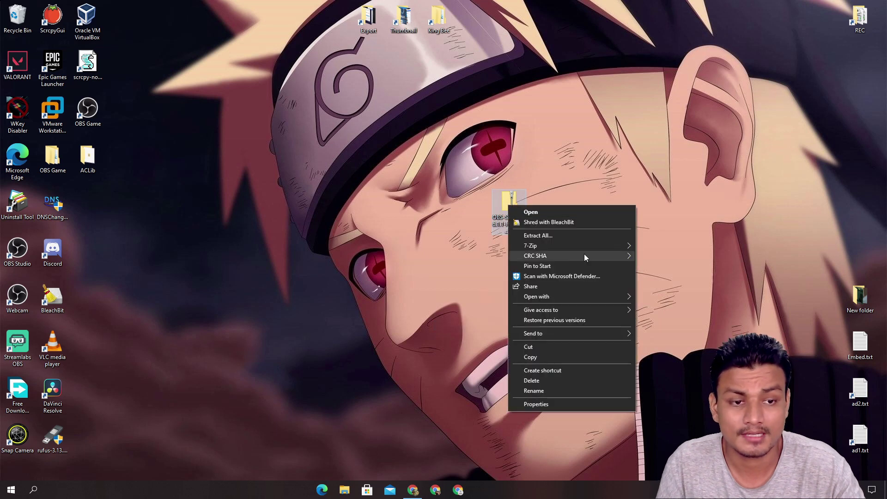
{"action": "mouse_move", "coordinate": [628, 333]}
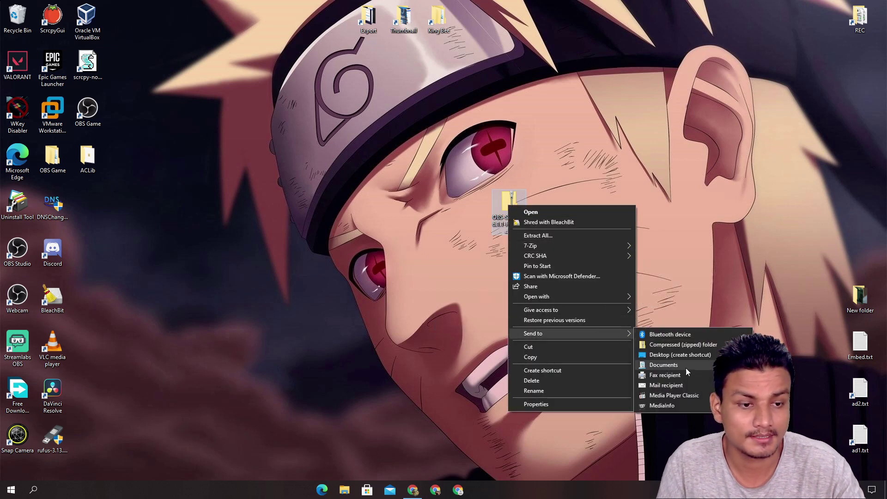
{"action": "left_click", "coordinate": [691, 354]}
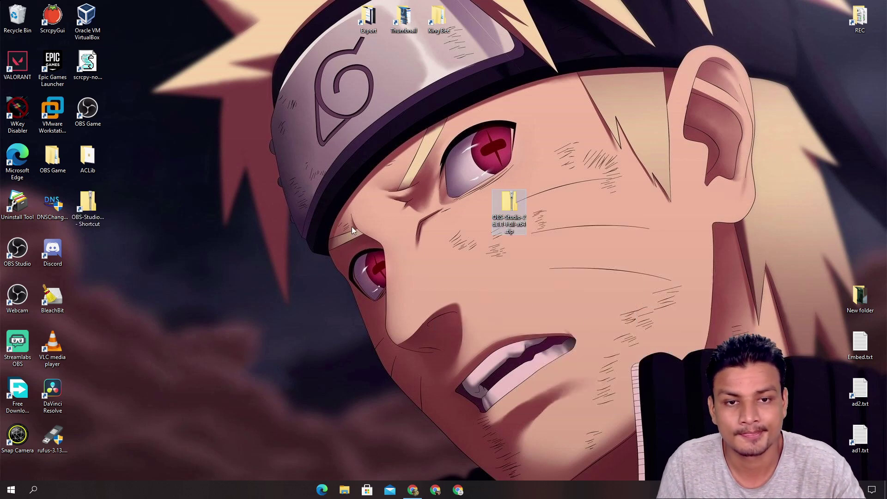
{"action": "right_click", "coordinate": [99, 213]}
{"action": "left_click", "coordinate": [171, 378]}
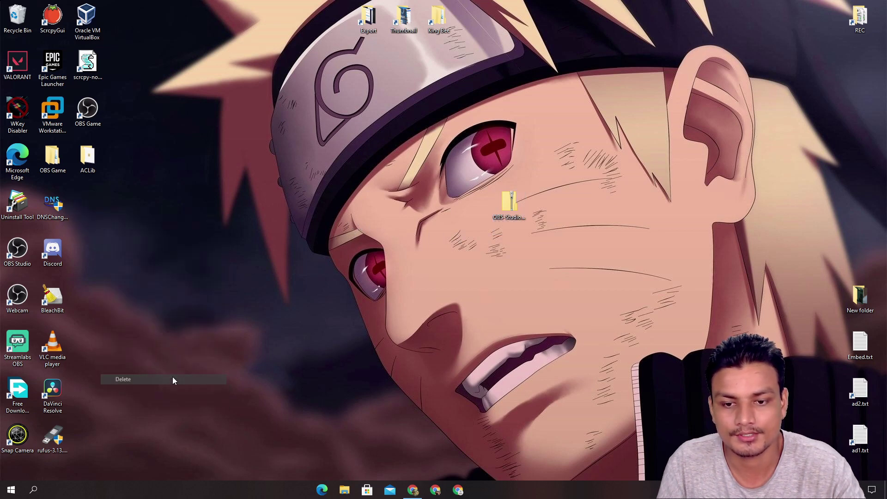
- Extract the OBS zip archive with 7-Zip into its own OBS-Studio-26.1.1-Full-x64 folder on the desktop
{"action": "right_click", "coordinate": [518, 201]}
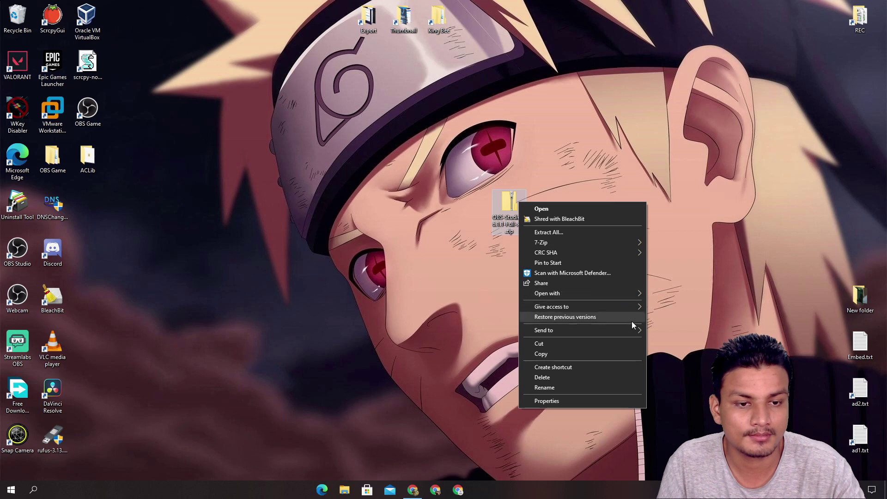
{"action": "mouse_move", "coordinate": [625, 333]}
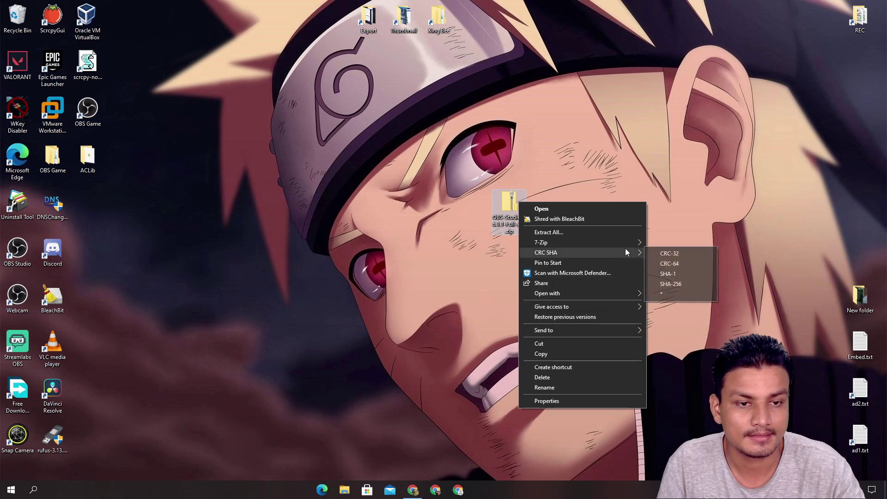
{"action": "mouse_move", "coordinate": [639, 242]}
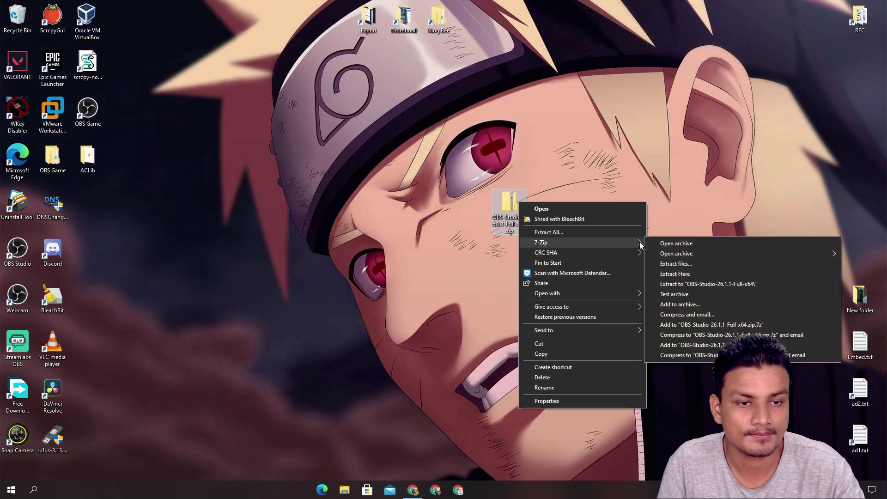
{"action": "left_click", "coordinate": [707, 287]}
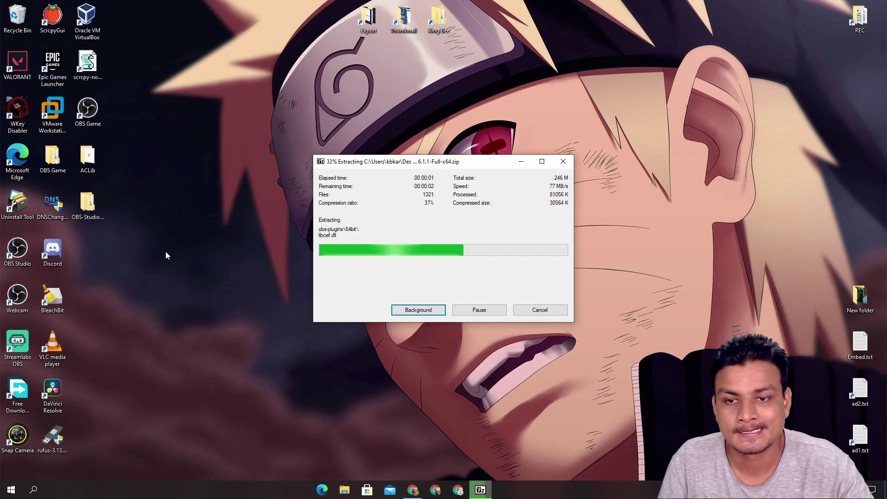
- Try to launch obs64.exe from the extracted folder's bin\64bit subfolder, cancel the launch, and close the folder window
{"action": "double_click", "coordinate": [91, 209]}
{"action": "double_click", "coordinate": [246, 219]}
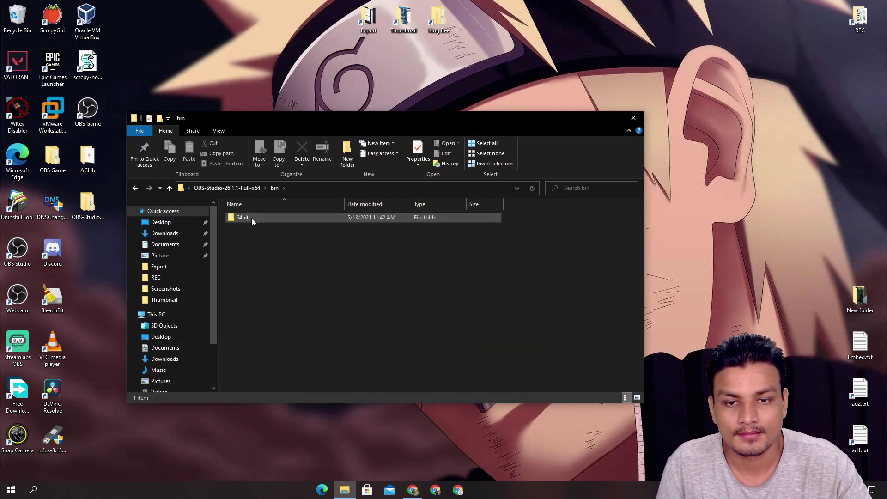
{"action": "double_click", "coordinate": [251, 218]}
{"action": "scroll", "coordinate": [263, 262], "scroll_direction": "down", "scroll_amount": 6}
{"action": "double_click", "coordinate": [284, 336]}
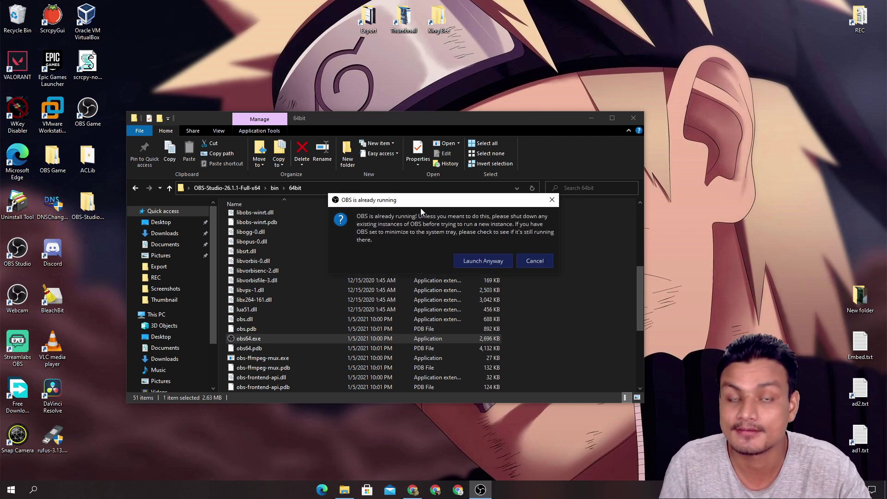
{"action": "left_click", "coordinate": [533, 262]}
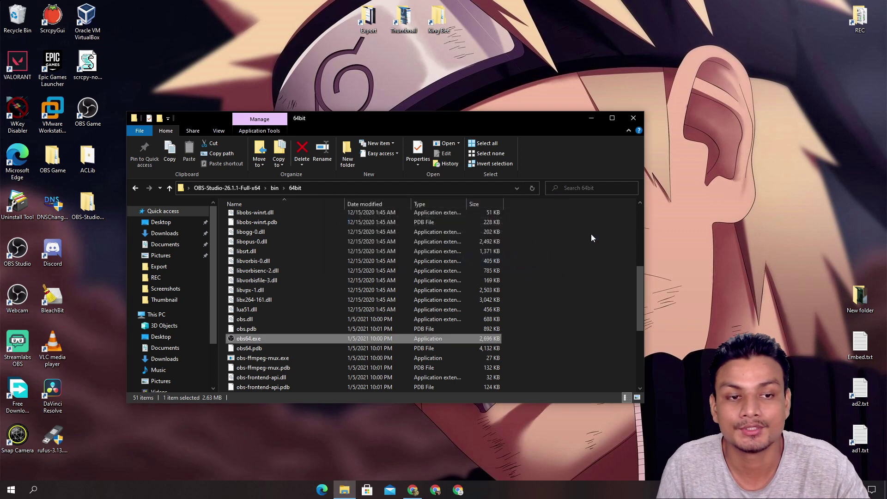
{"action": "left_click", "coordinate": [633, 119]}
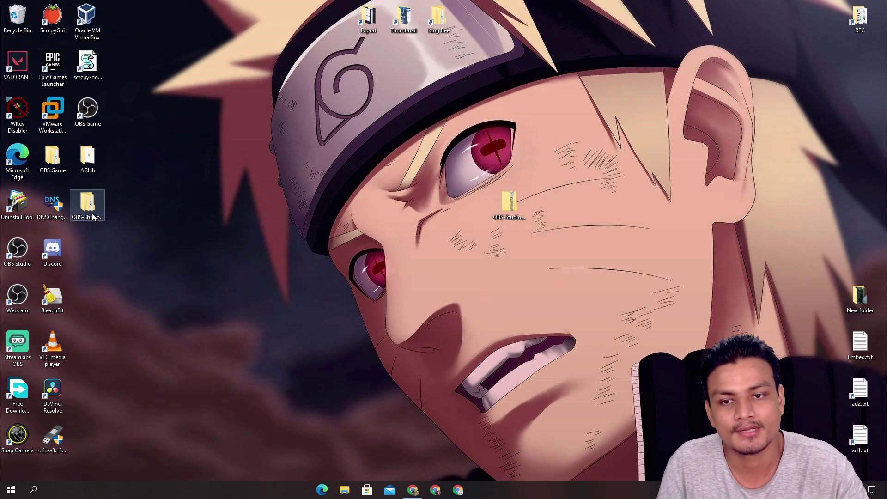
- Move the extracted OBS-Studio-26.1.1-Full-x64 folder away from the other desktop icons into the empty area beside the zip archive
{"action": "left_click_drag", "start_coordinate": [97, 220], "coordinate": [286, 161]}
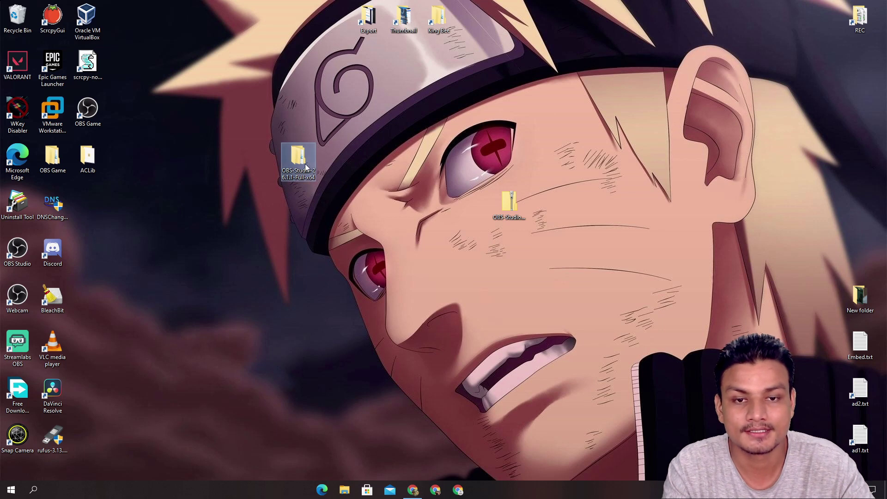
{"action": "mouse_move", "coordinate": [305, 167]}
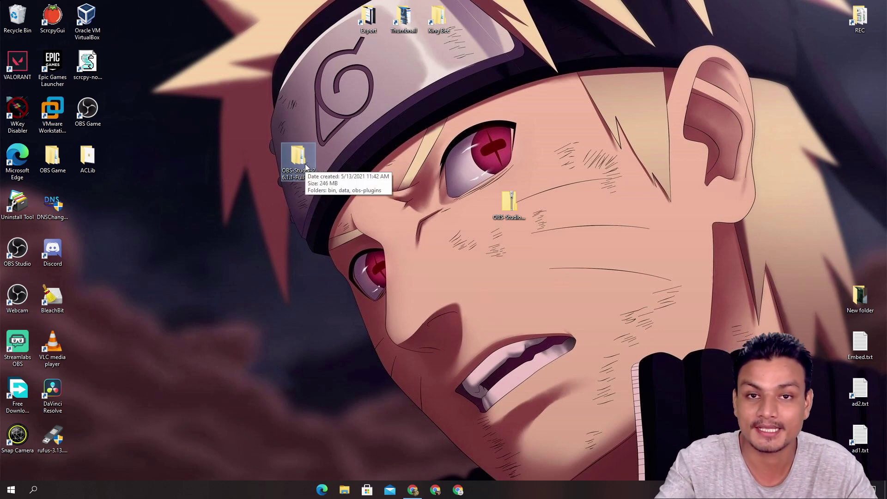